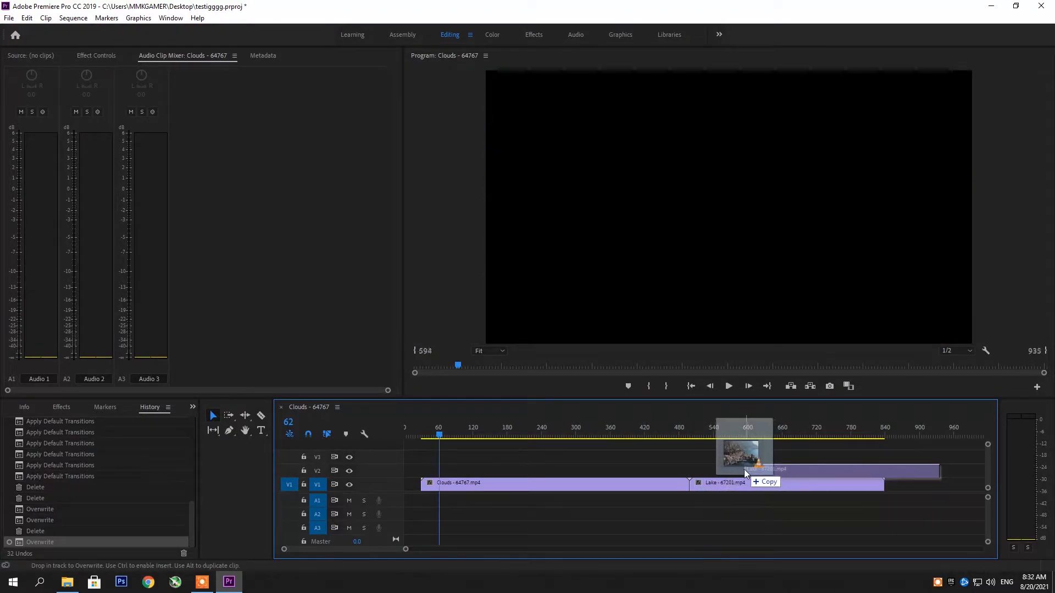
Try scaling the upper Lake clip down to about half size in the preview at frame 551, and undo it.
click(719, 430)
click(699, 280)
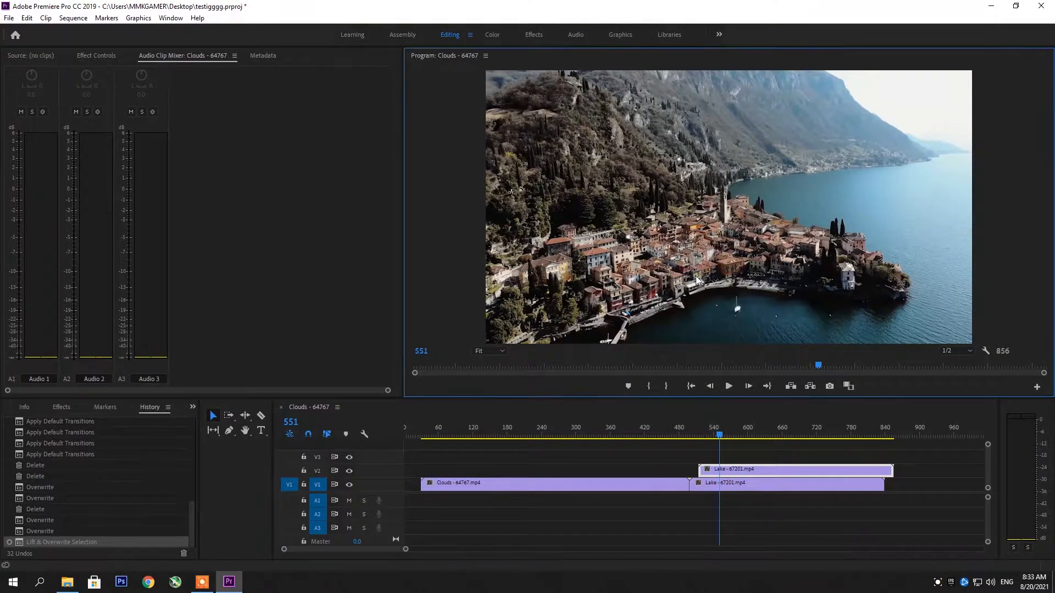
double_click(698, 248)
drag(486, 208, 612, 234)
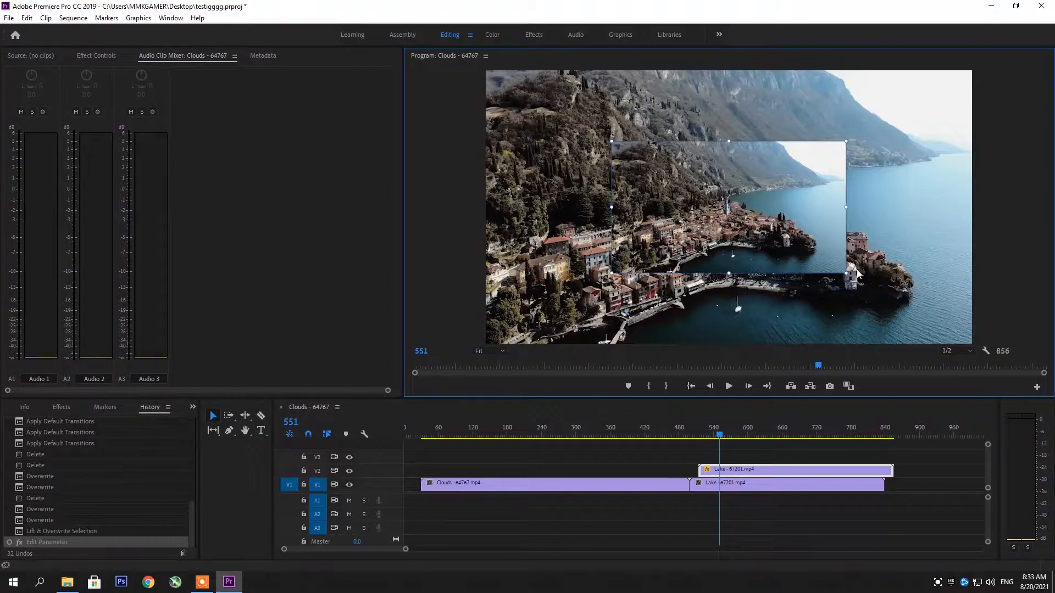
key(ctrl+z)
Show the upper Lake clip's effect controls and expand its Time Remapping and Motion properties.
click(739, 471)
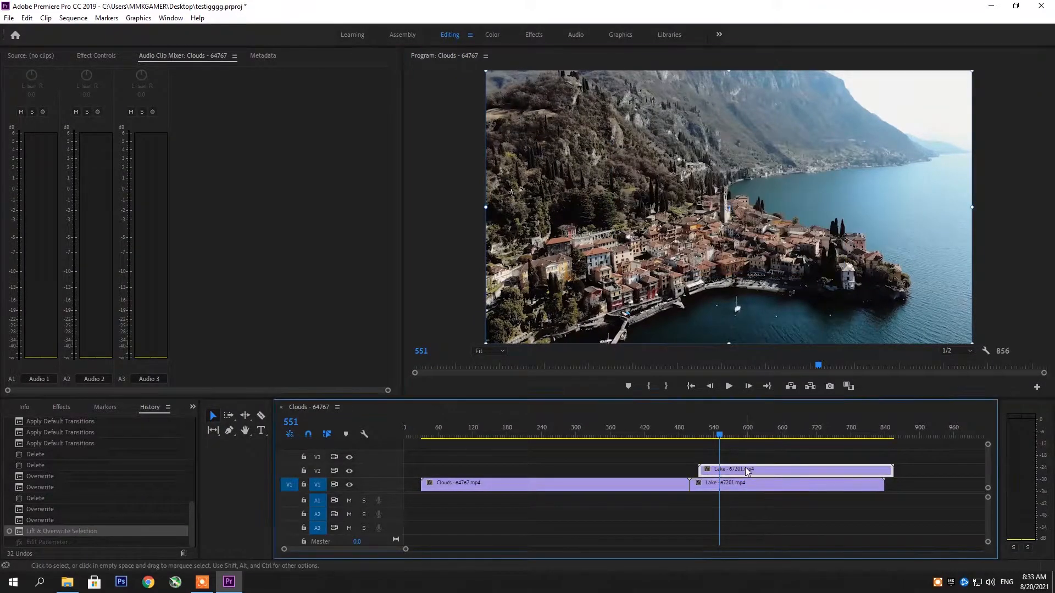
click(91, 56)
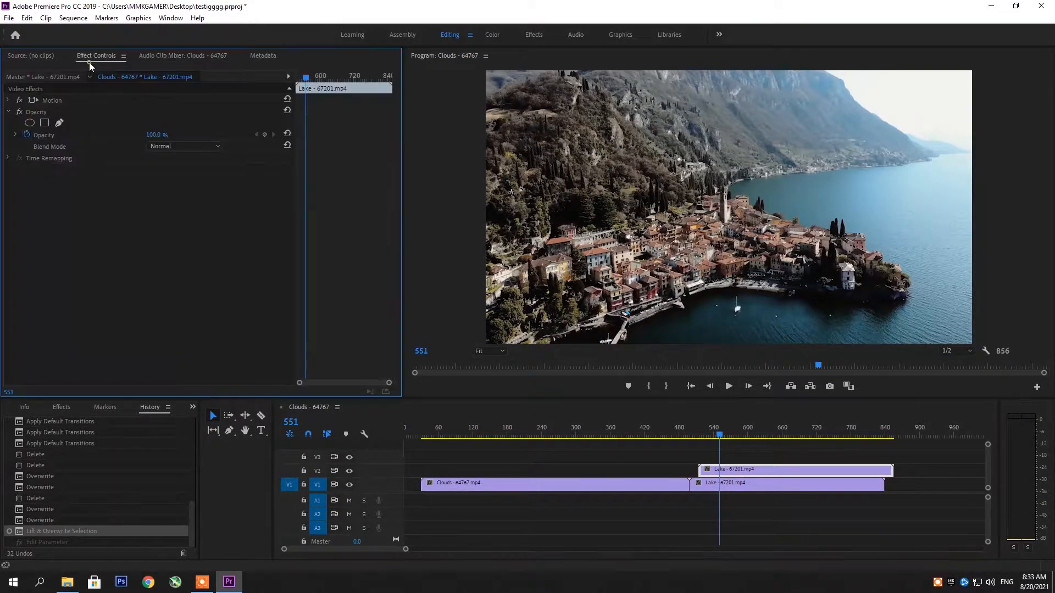
click(7, 158)
click(565, 289)
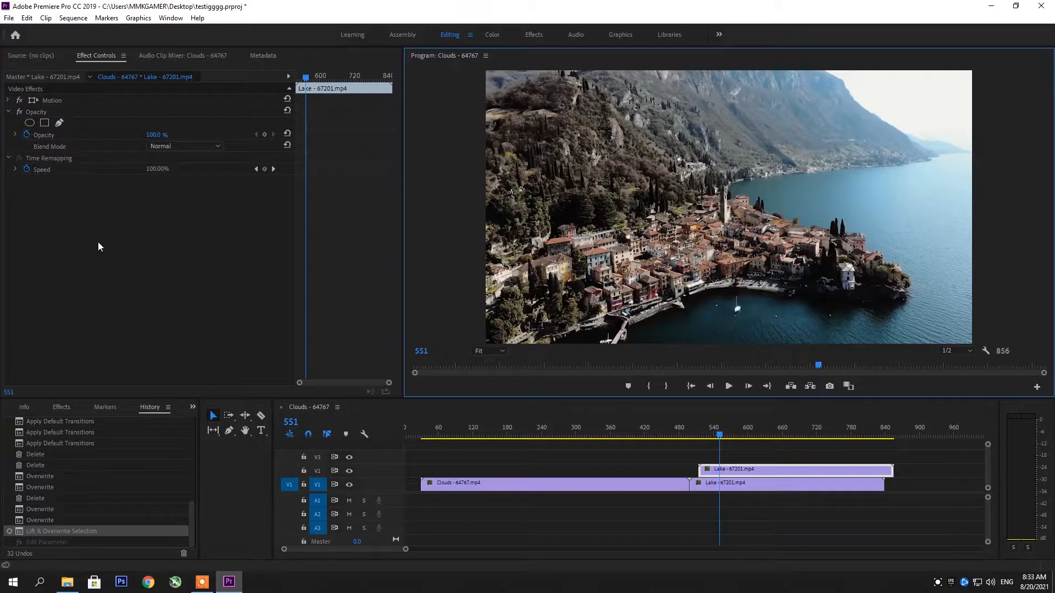
click(7, 100)
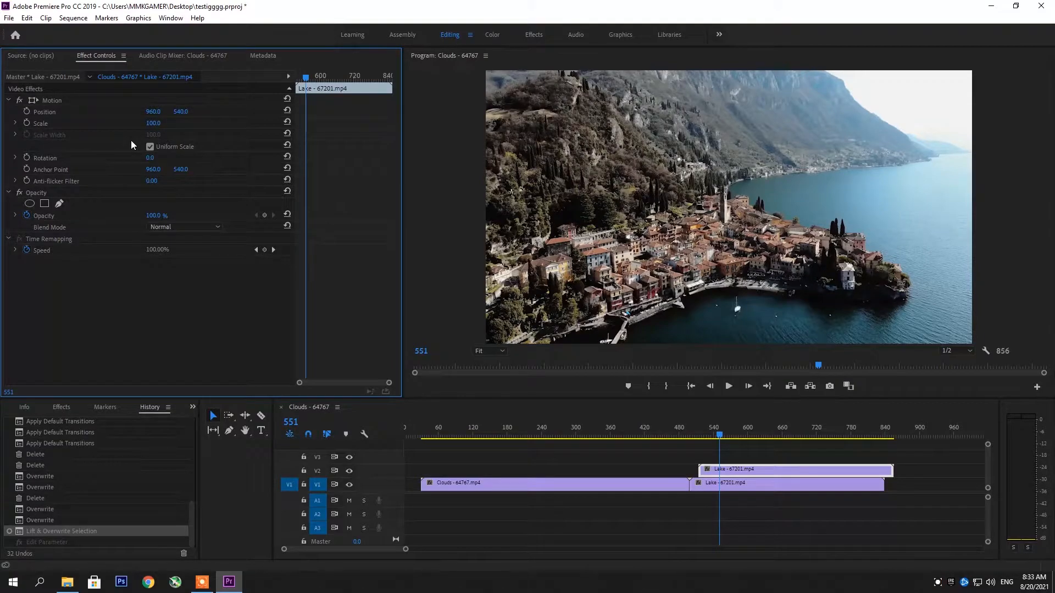
Try raising the upper Lake clip's horizontal Position value in small increments, and undo the change.
click(153, 111)
key(Up)
key(Up)
key(Up)
key(Up)
key(Up)
key(Up)
key(Up)
key(Up)
key(Up)
key(Up)
key(Up)
key(Up)
key(Up)
key(Up)
key(Up)
key(Up)
key(Up)
key(Up)
key(Up)
key(Up)
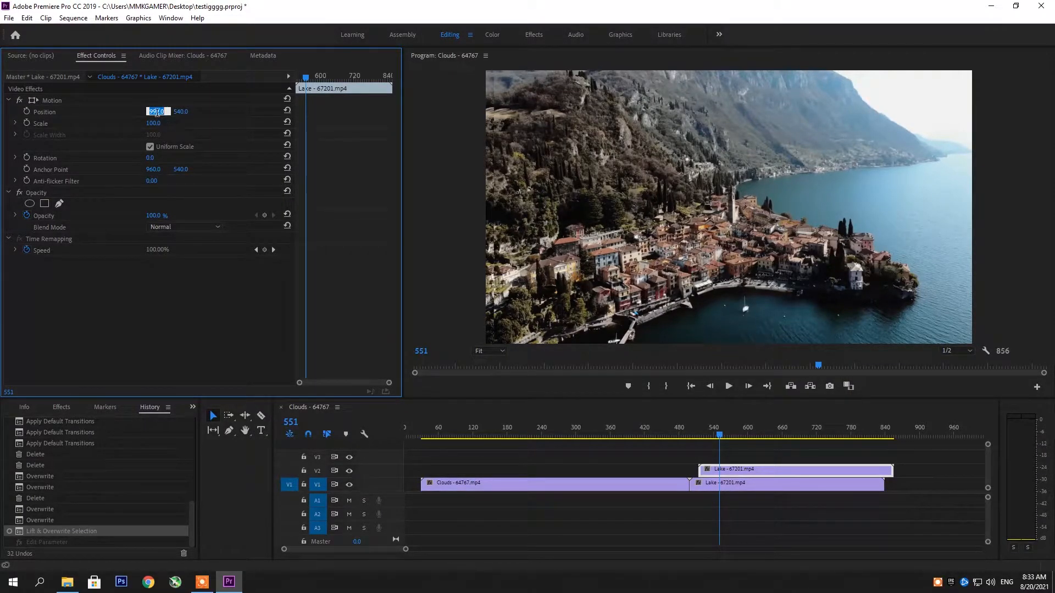
key(Return)
key(ctrl+z)
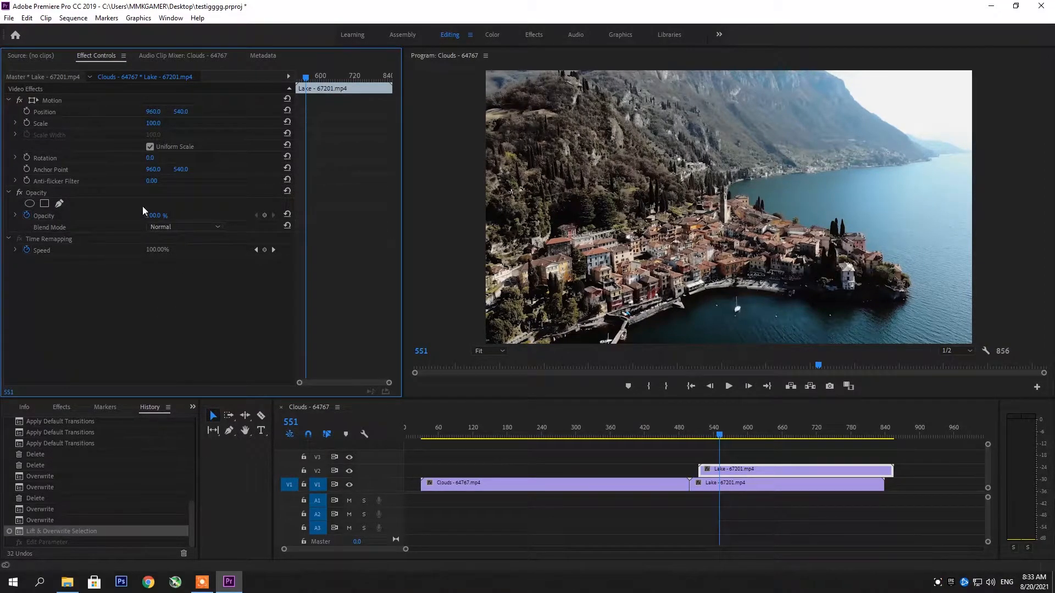
Try raising the upper Lake clip's horizontal Anchor Point value in small increments, and undo the change.
click(154, 170)
key(Up)
key(Up)
key(Up)
key(Up)
key(Up)
key(Up)
key(Up)
key(Up)
key(Up)
key(Up)
key(Up)
key(Up)
key(Up)
key(Up)
key(Up)
key(Up)
key(Up)
key(Up)
key(Up)
key(Up)
key(Return)
key(ctrl+z)
Try shifting the upper Lake clip horizontally to Position 1173, and undo the shift.
drag(154, 112, 181, 161)
click(160, 325)
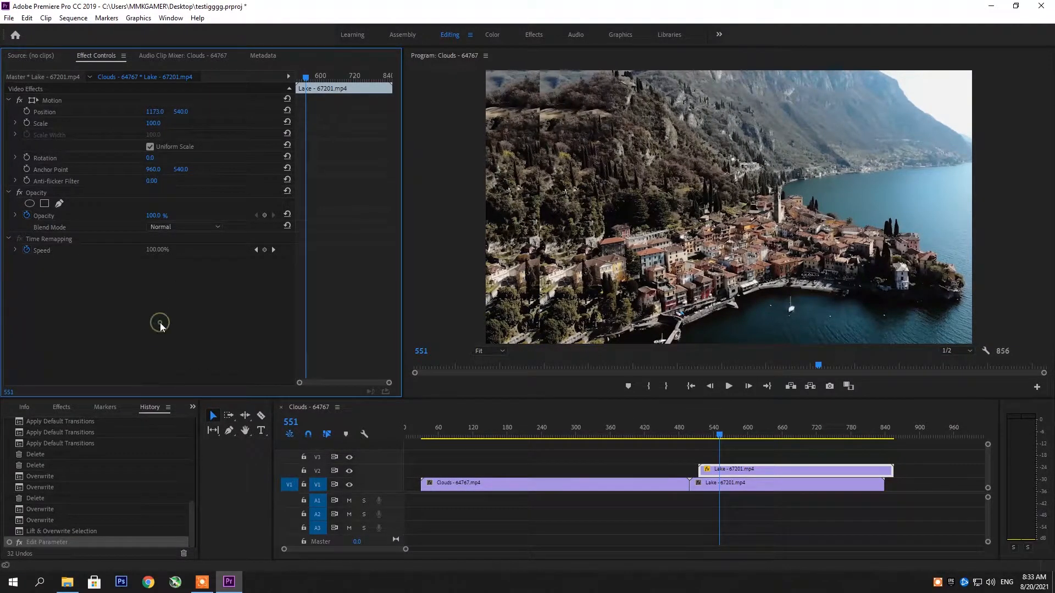
key(ctrl+z)
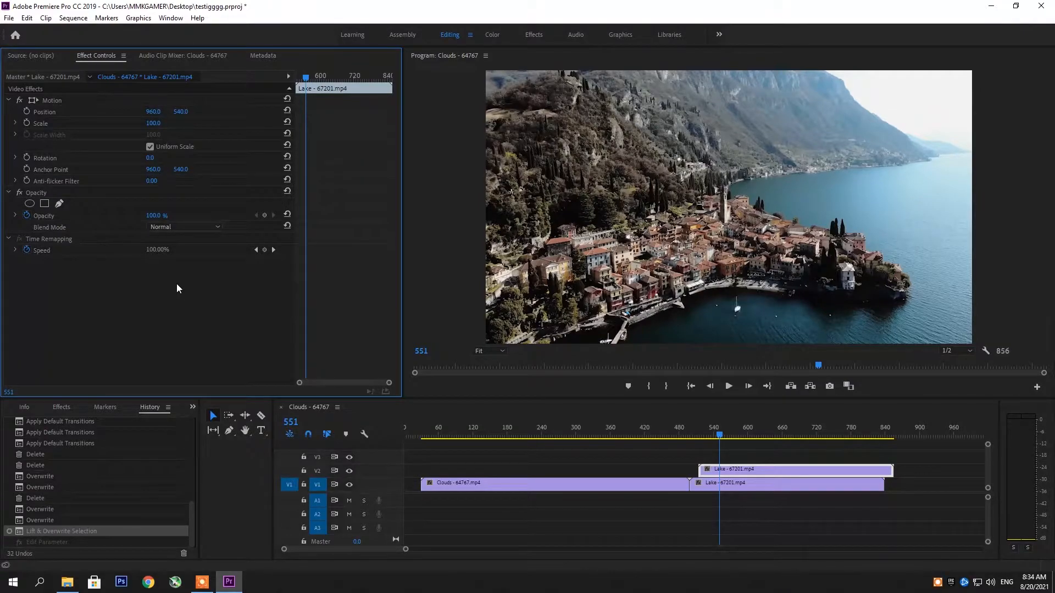
Try scaling only the Lake clip's width with Uniform Scale off, undo the scaling, and restore Uniform Scale.
click(150, 147)
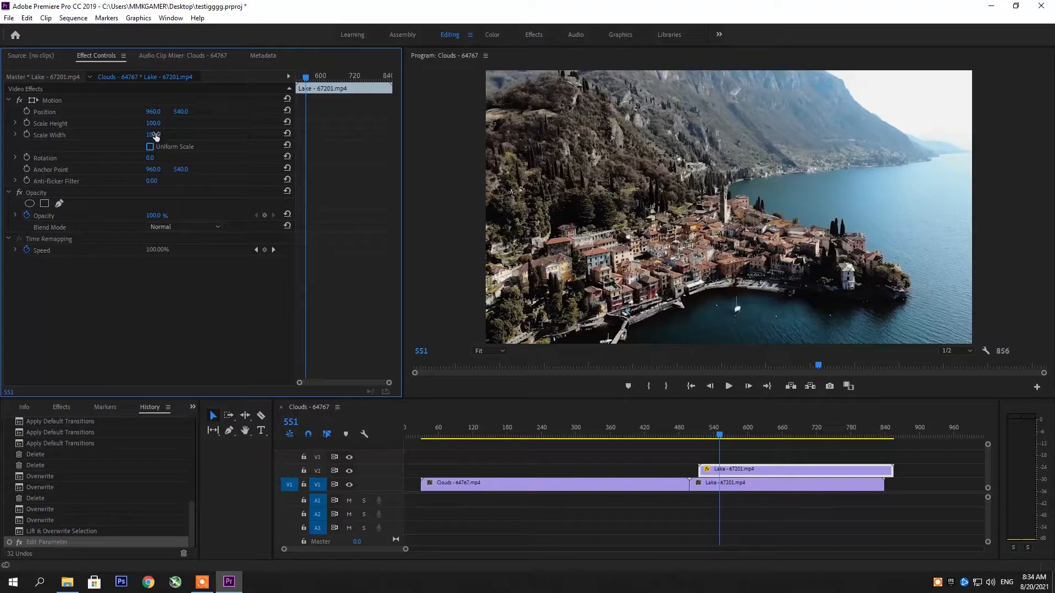
drag(153, 137, 125, 137)
key(ctrl+z)
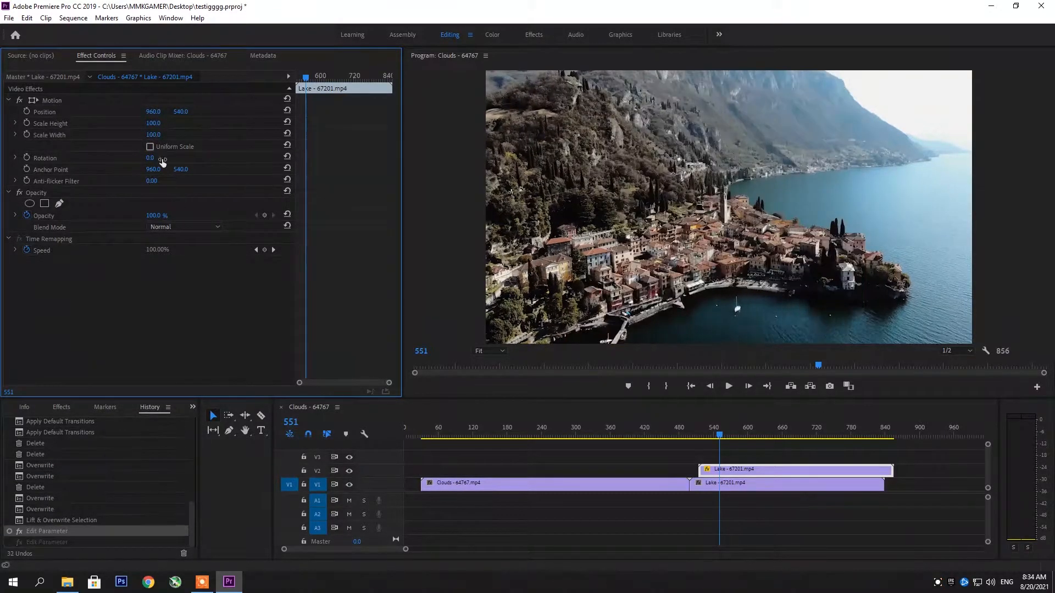
click(150, 146)
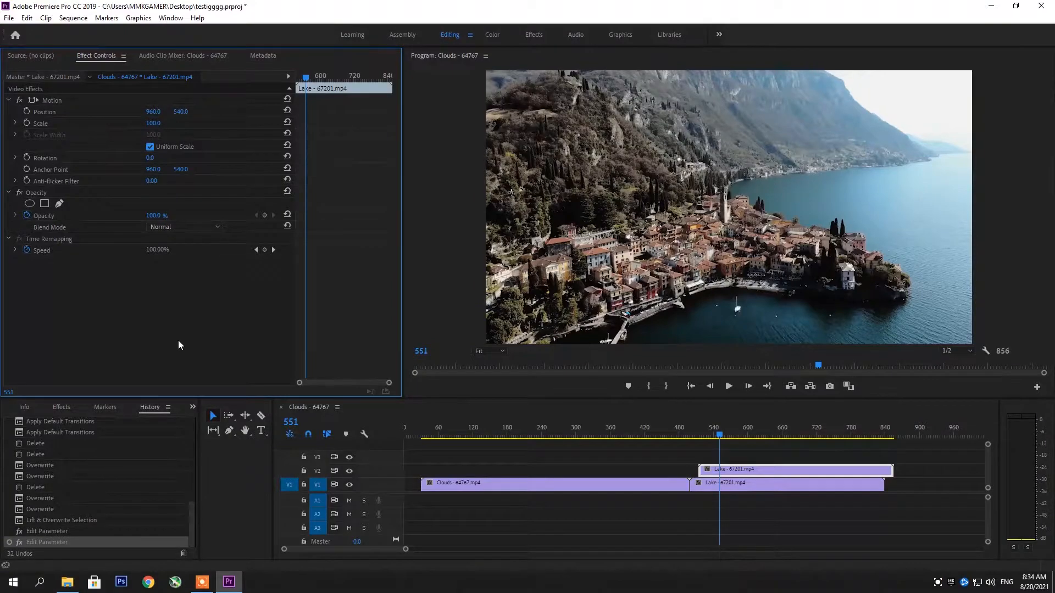
click(197, 227)
click(197, 226)
click(202, 582)
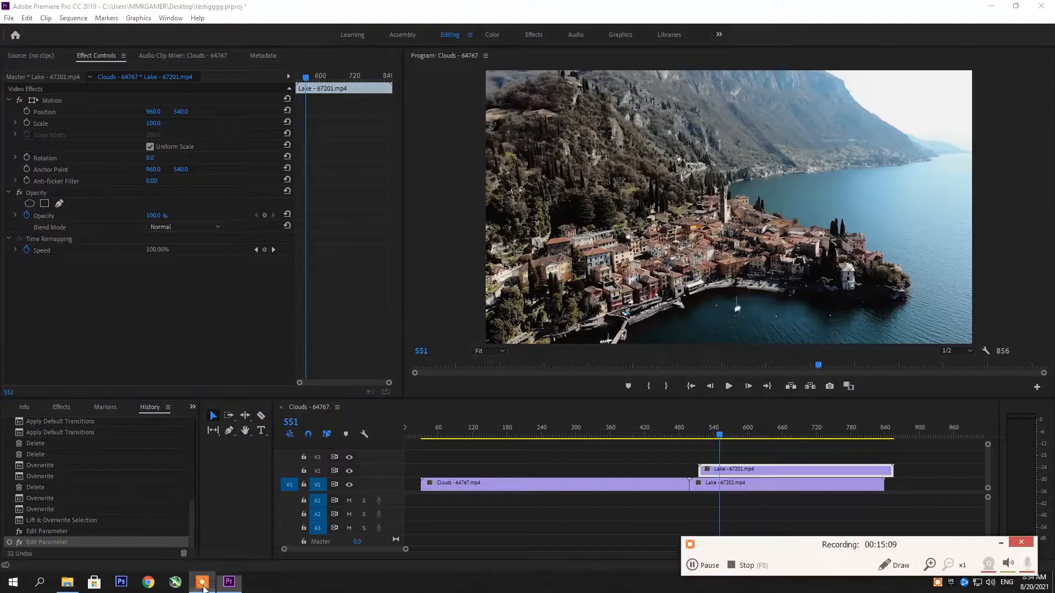
click(1028, 549)
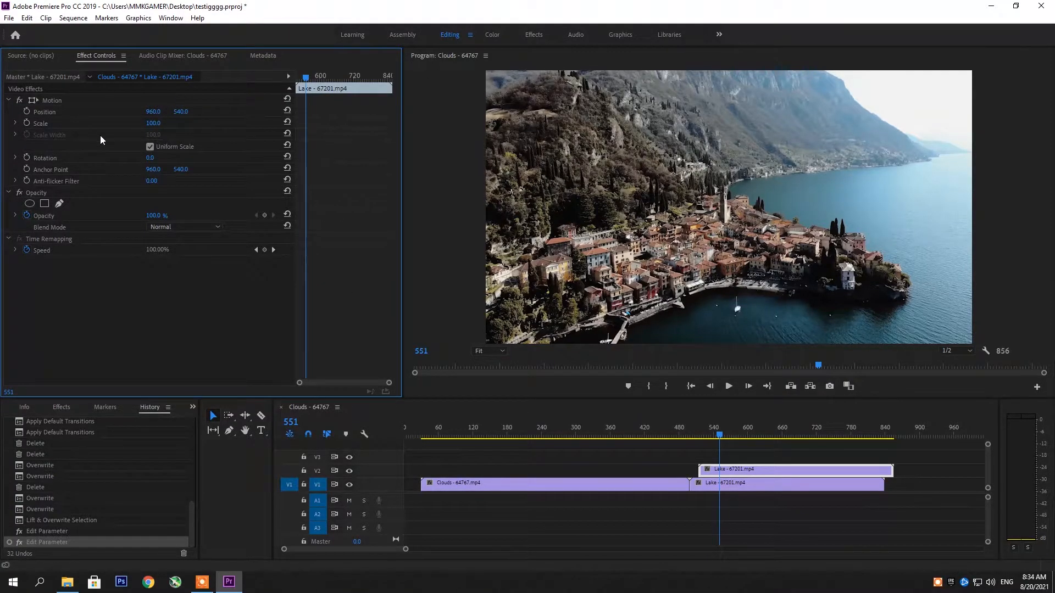
View the Lake master clip's effects and return to the effects of its sequence clip.
click(57, 77)
click(129, 76)
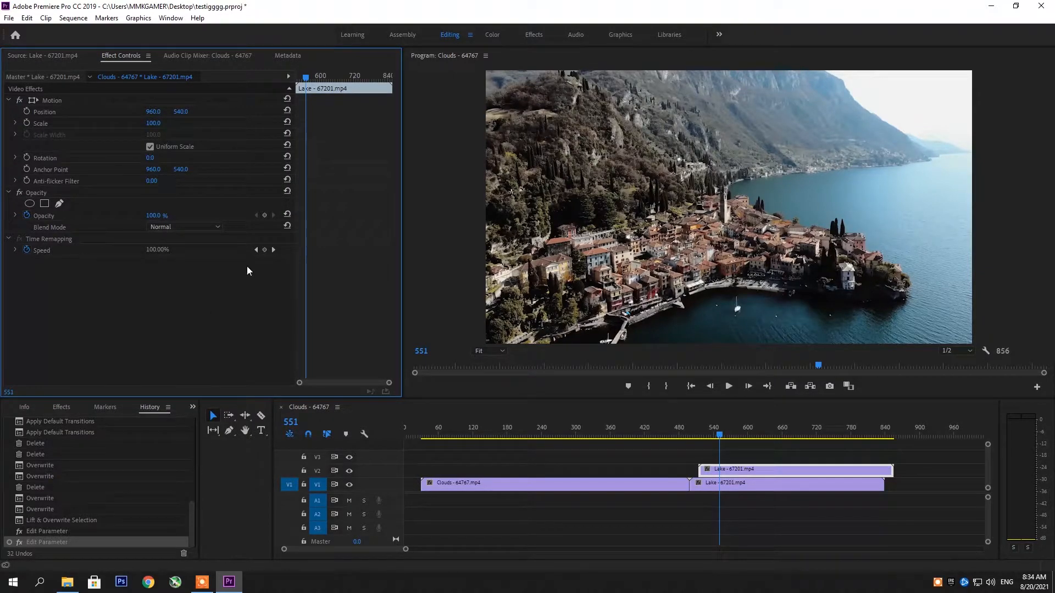
Move the Clouds clip to the sequence start and align both Lake clips on V1 and V2 with its end.
drag(566, 483, 511, 487)
click(559, 423)
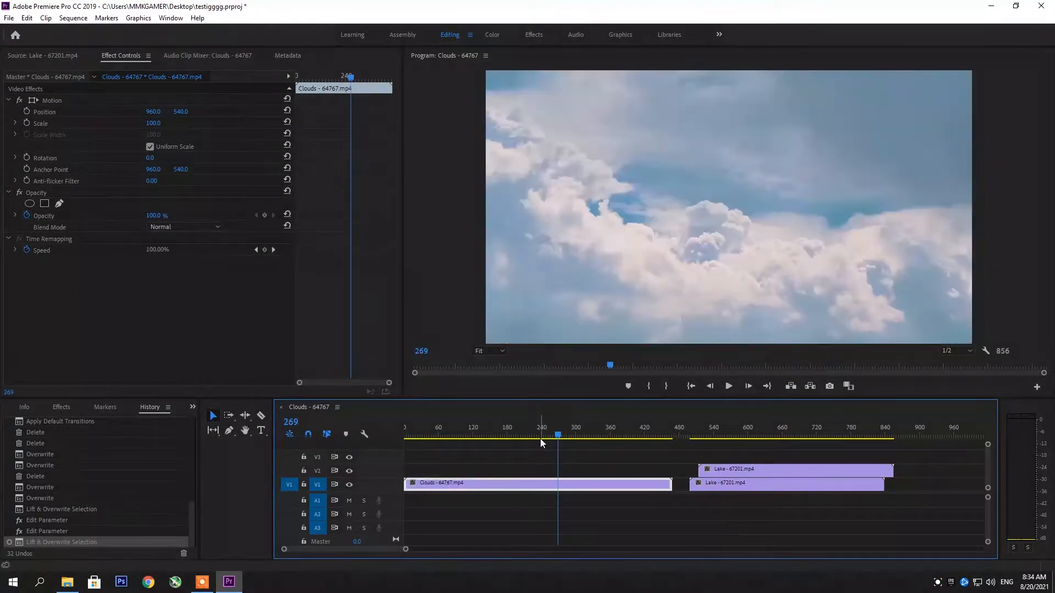
drag(706, 489, 687, 471)
click(688, 453)
click(691, 431)
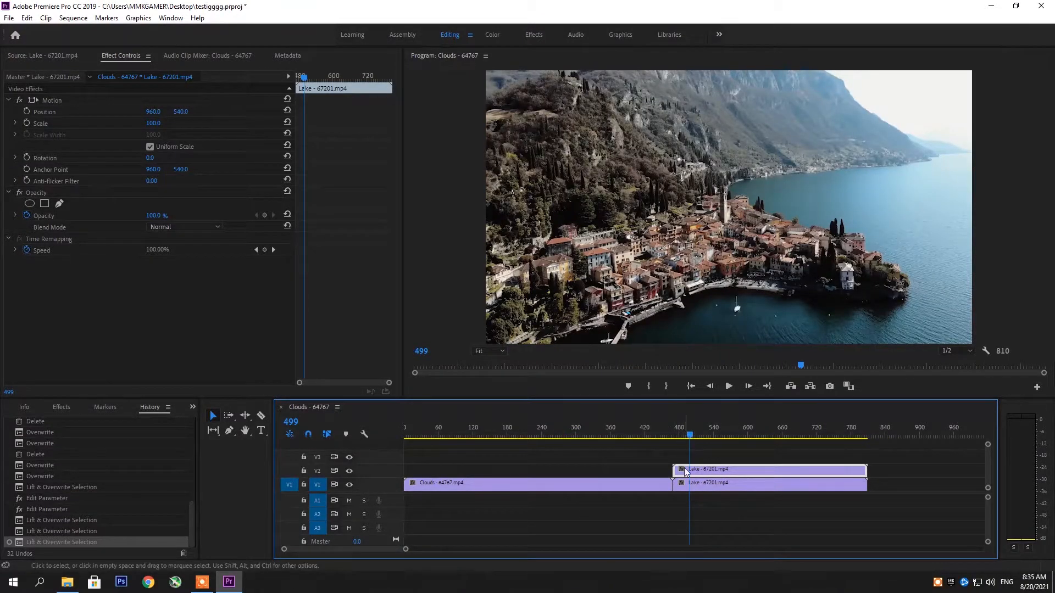
Move the Lake clip on V2 earlier so it overlaps the end of the Clouds clip, and go to frame 413.
click(154, 215)
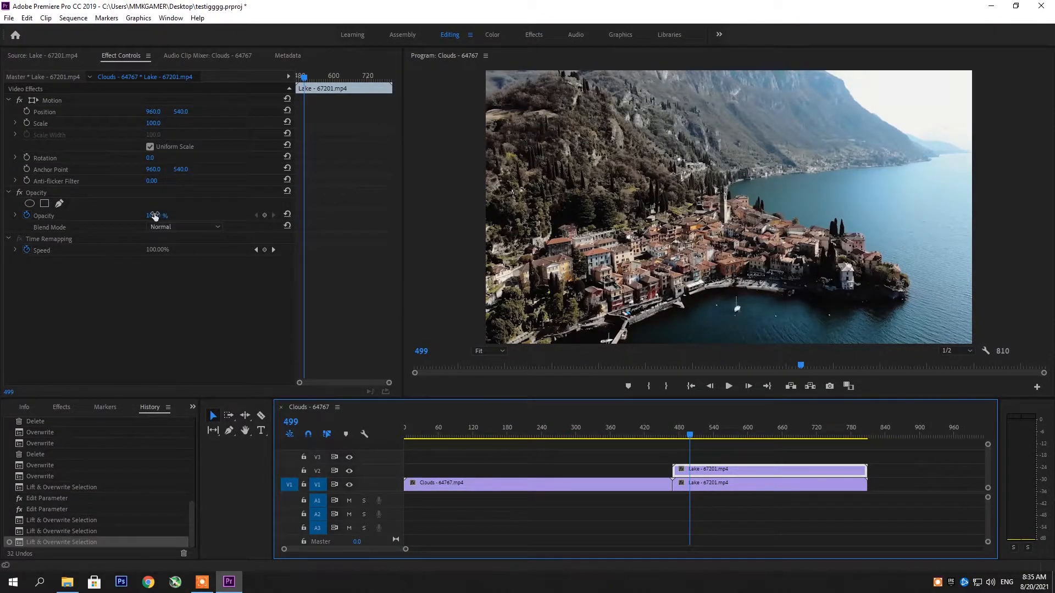
drag(688, 471, 630, 467)
click(640, 432)
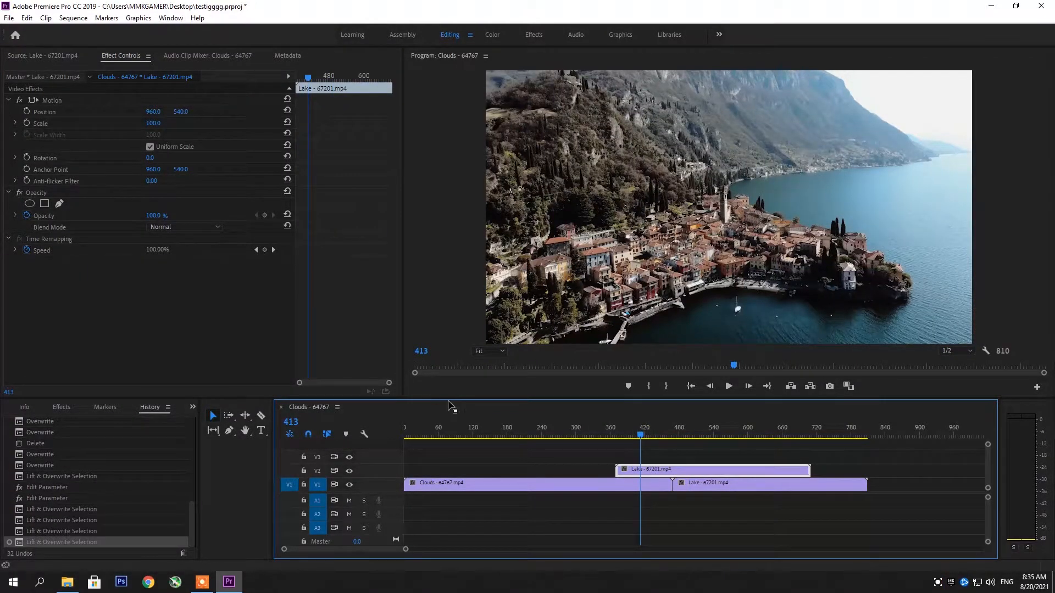
Try different opacity levels on the Lake clip on V2 at frame 413, ending with opacity set to 77%.
click(153, 218)
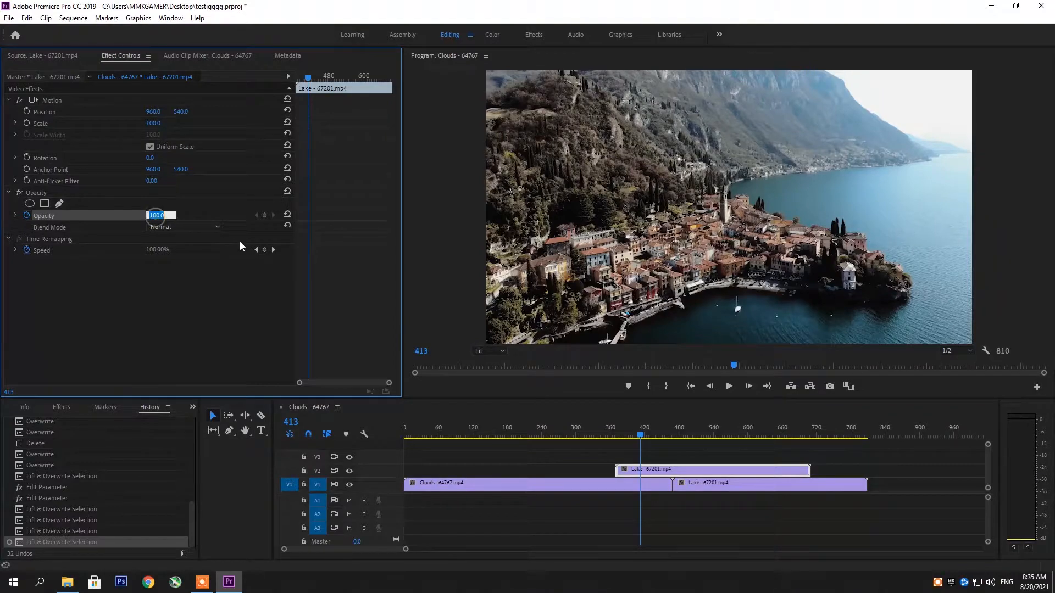
text(87)
key(Return)
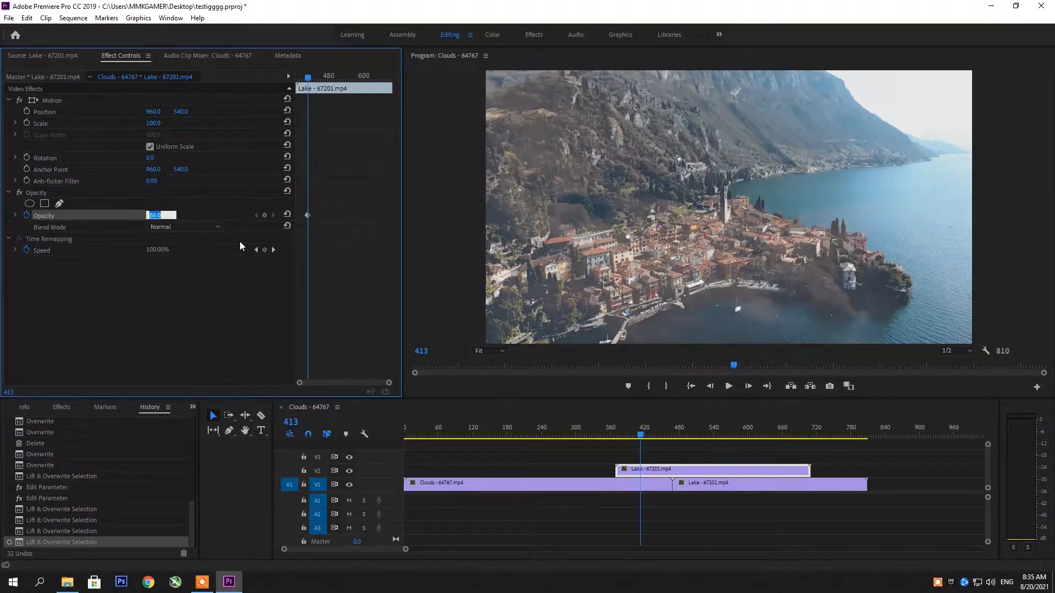
text(73)
key(Return)
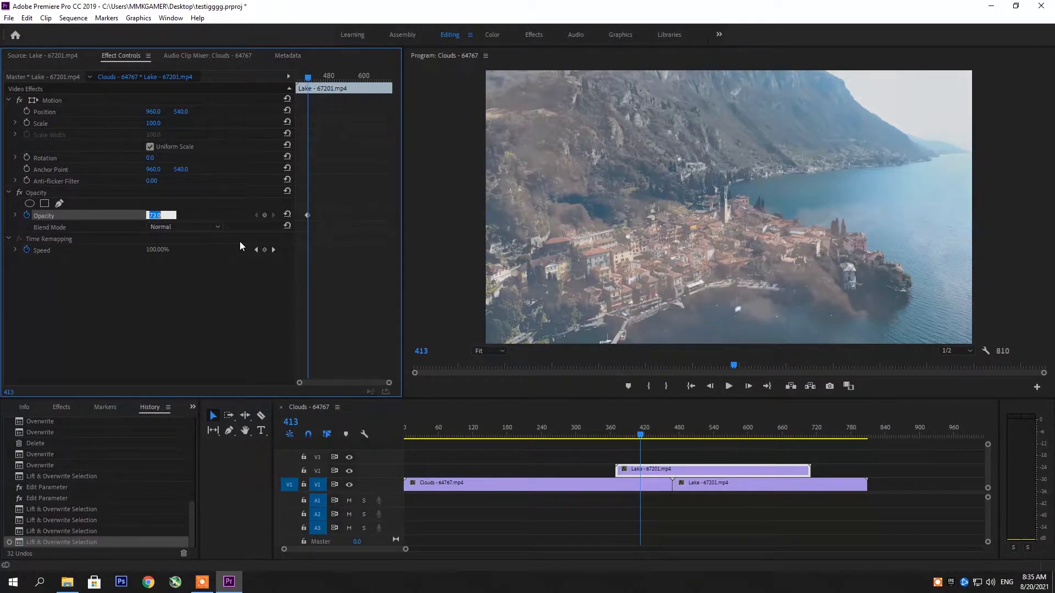
text(62)
key(Return)
text(69)
key(Return)
text(77)
key(Return)
click(233, 314)
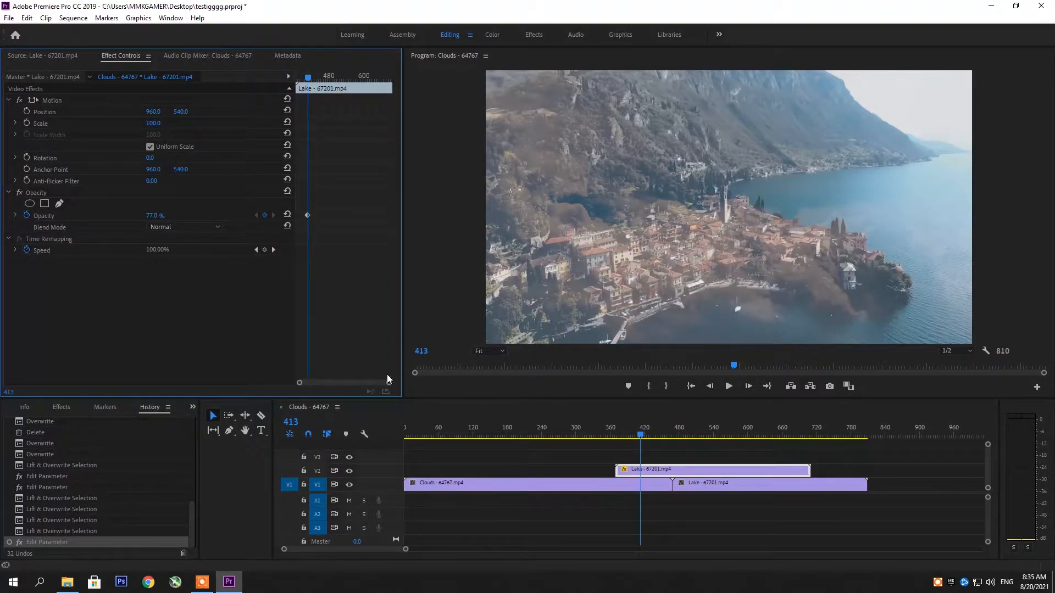
Switch to File Explorer, close the Downloads window and open the Finalize Games folder from the desktop.
click(241, 584)
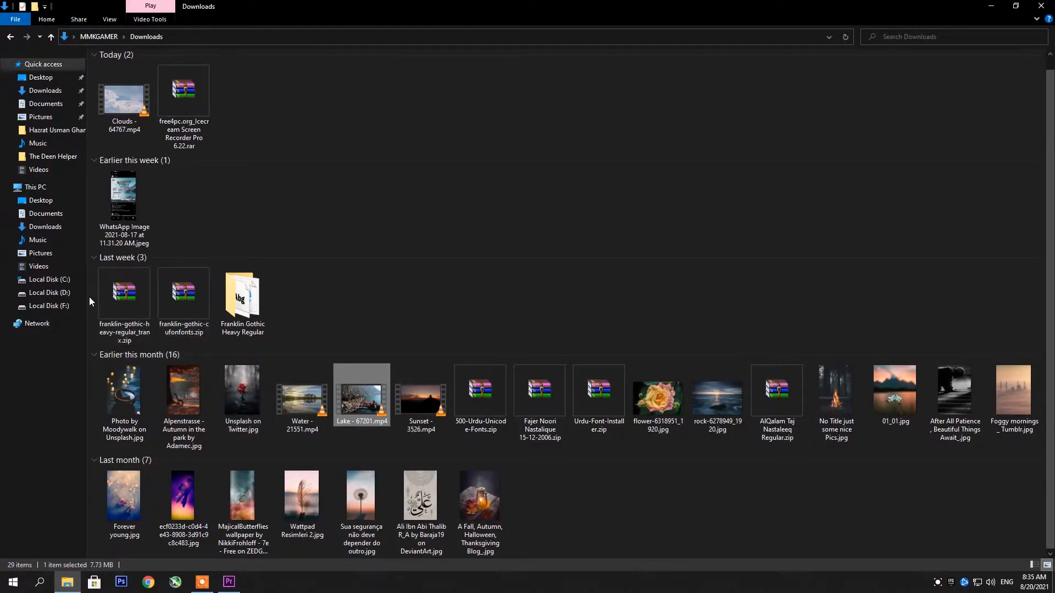
click(1035, 9)
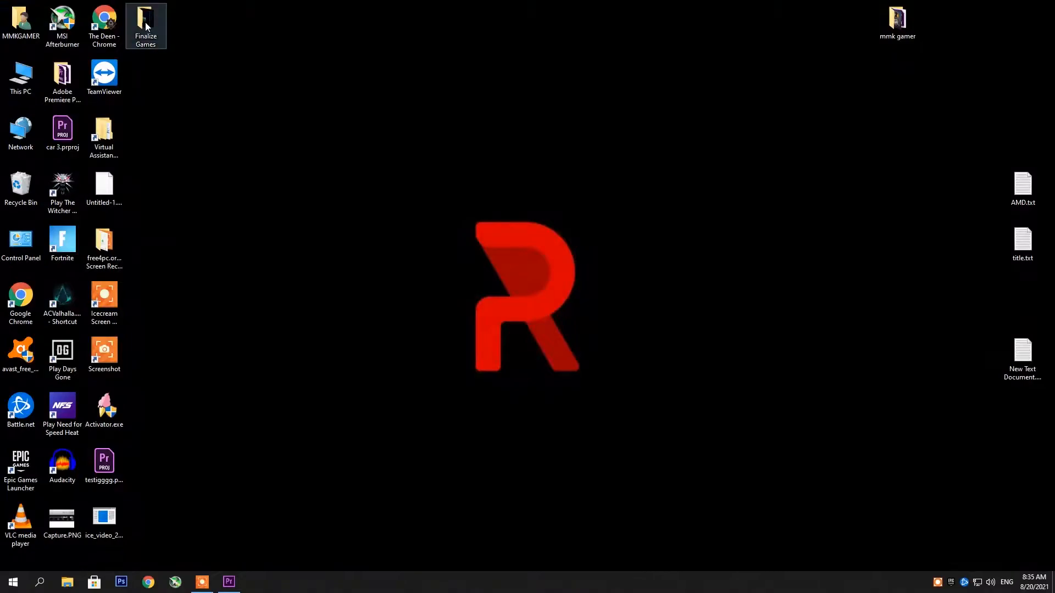
double_click(146, 25)
Try placing car project 3.mp4 on V1 directly after the Clouds clip, and undo the placement.
drag(244, 89, 692, 486)
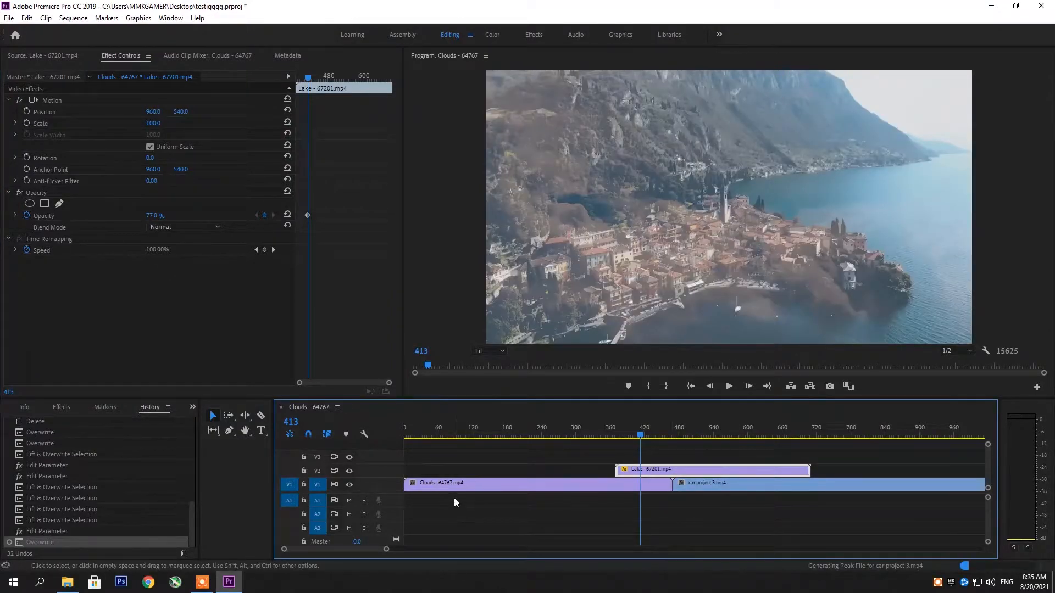
key(ctrl+z)
scroll(448, 532, down, 3)
scroll(447, 532, up, 2)
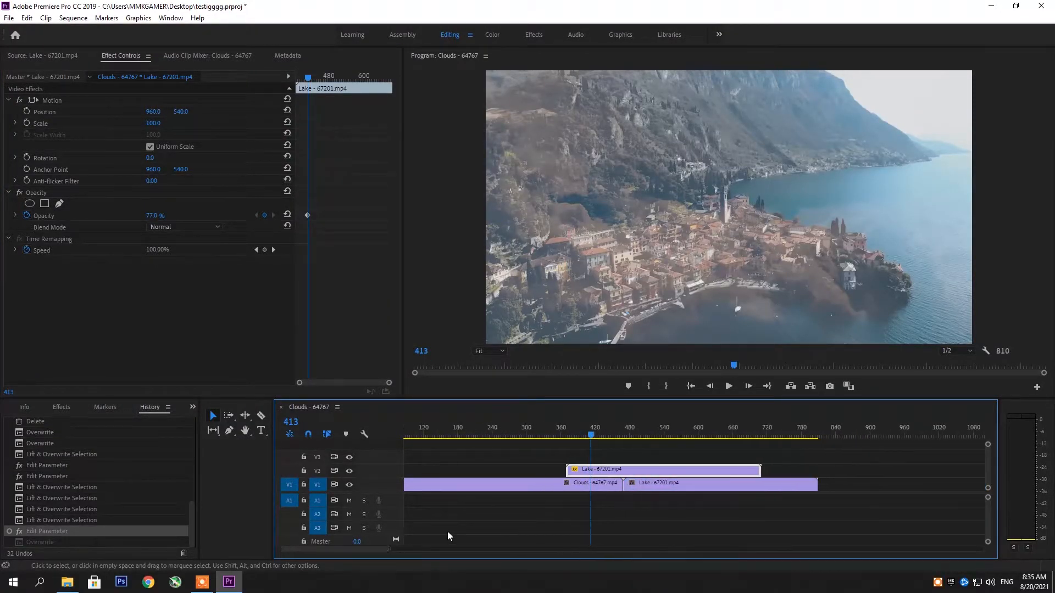
scroll(447, 532, up, 1)
Place car project 3.mp4 on V1 and A1 from about frame 40 and delete the leftover piece of the Clouds clip.
drag(989, 498, 978, 475)
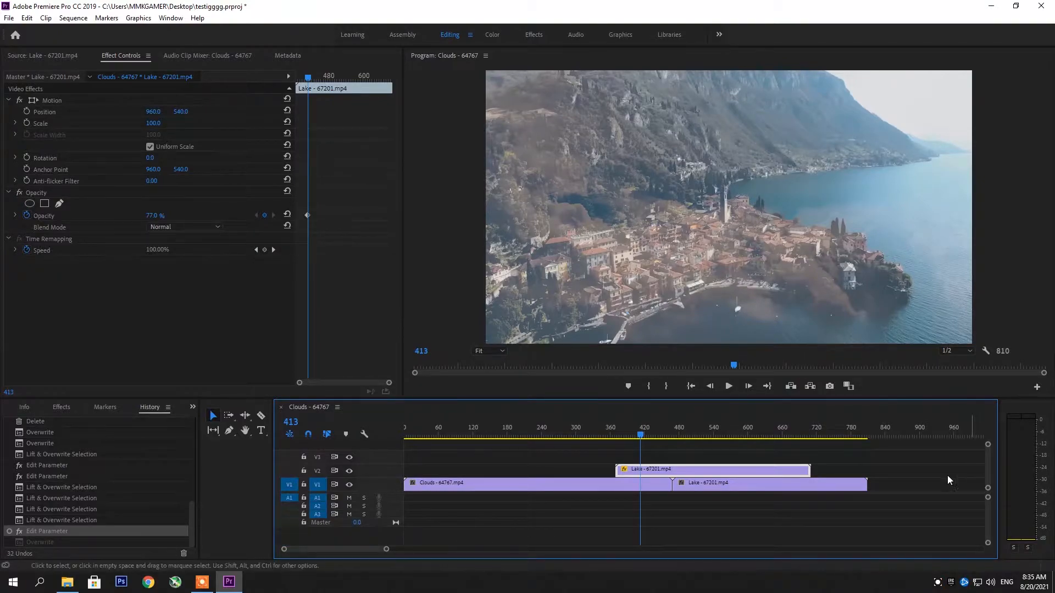
click(228, 582)
drag(243, 111, 445, 494)
Play the car project clip briefly from frame 115 and scrub on to frame 360 to review its intro.
click(470, 431)
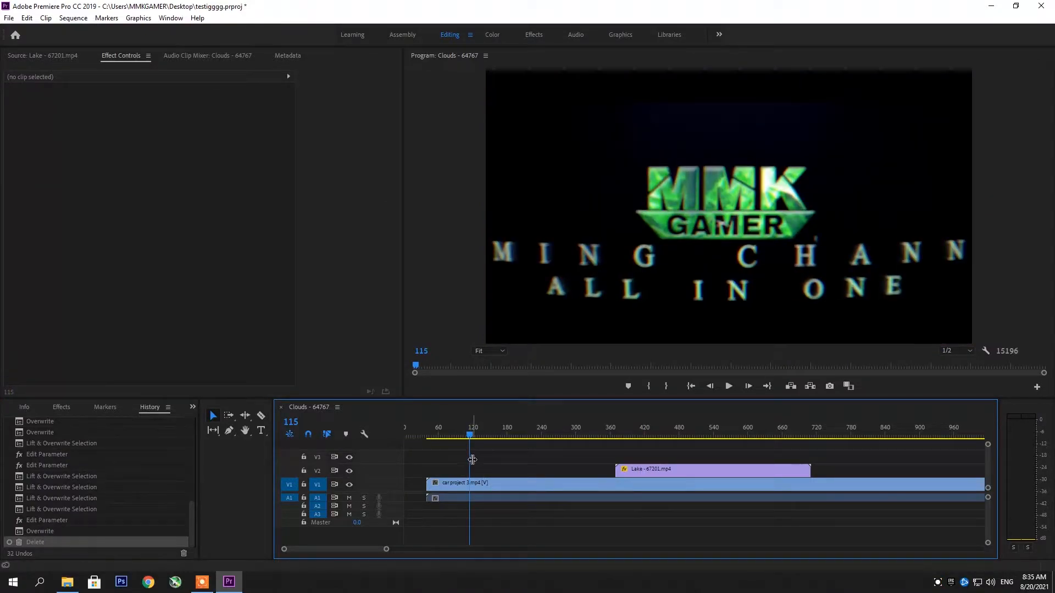
key(space)
key(space)
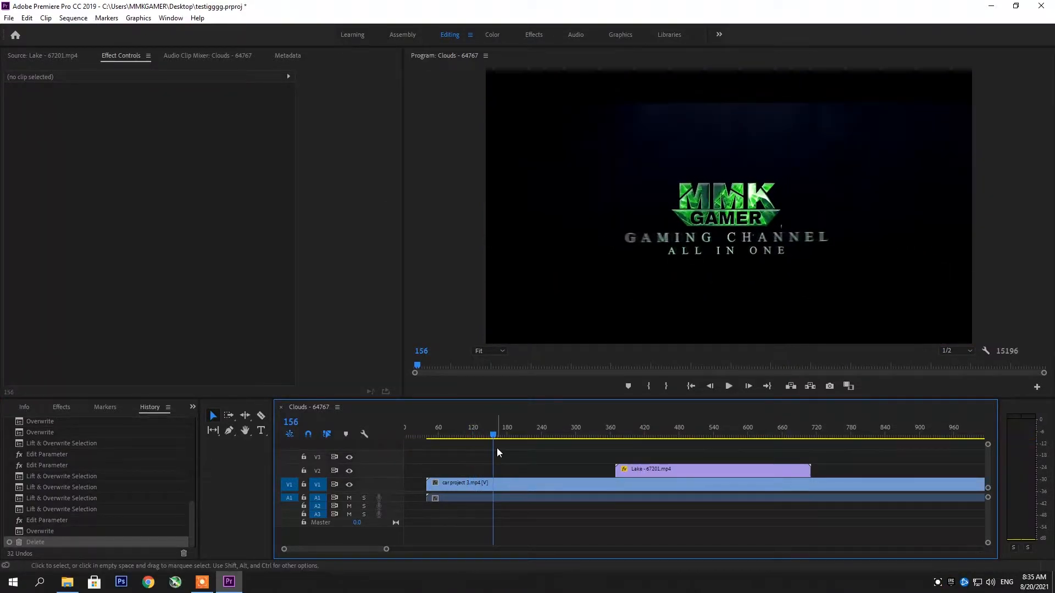
drag(493, 435, 610, 435)
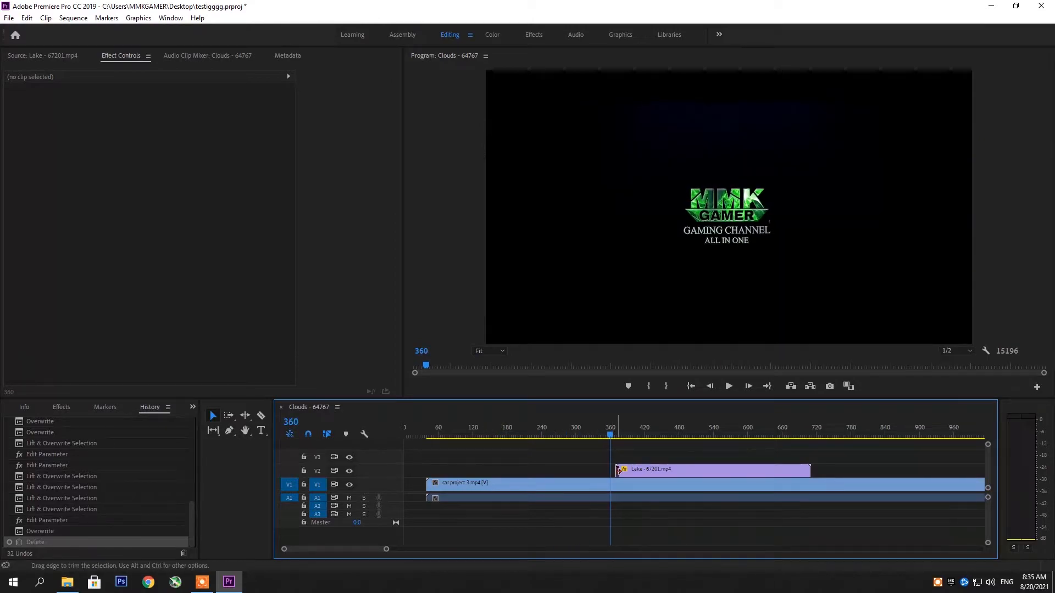
Delete the remaining Lake clip from track V2.
drag(386, 549, 535, 558)
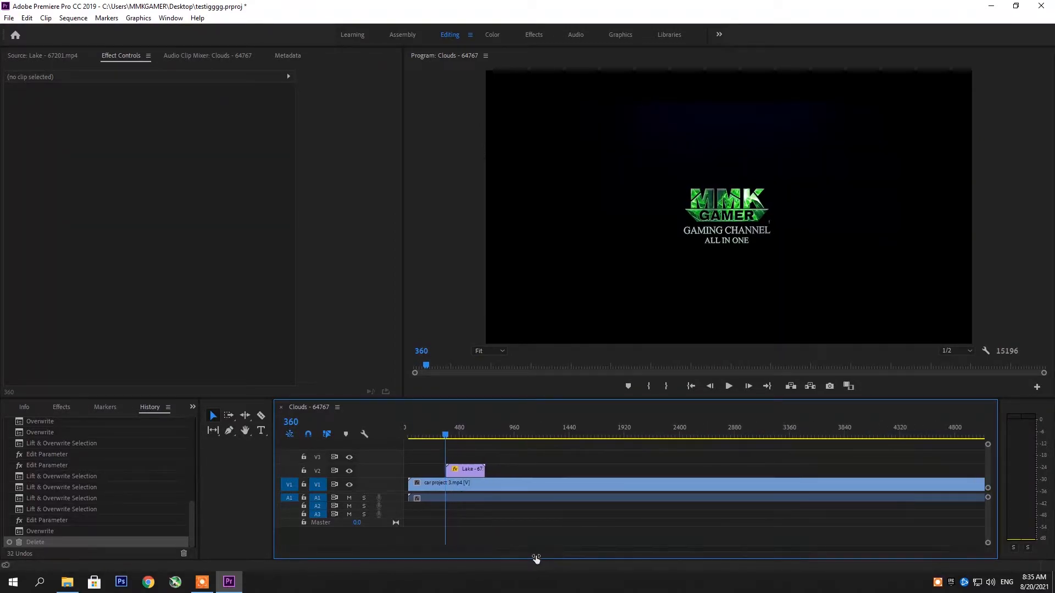
click(471, 471)
key(Delete)
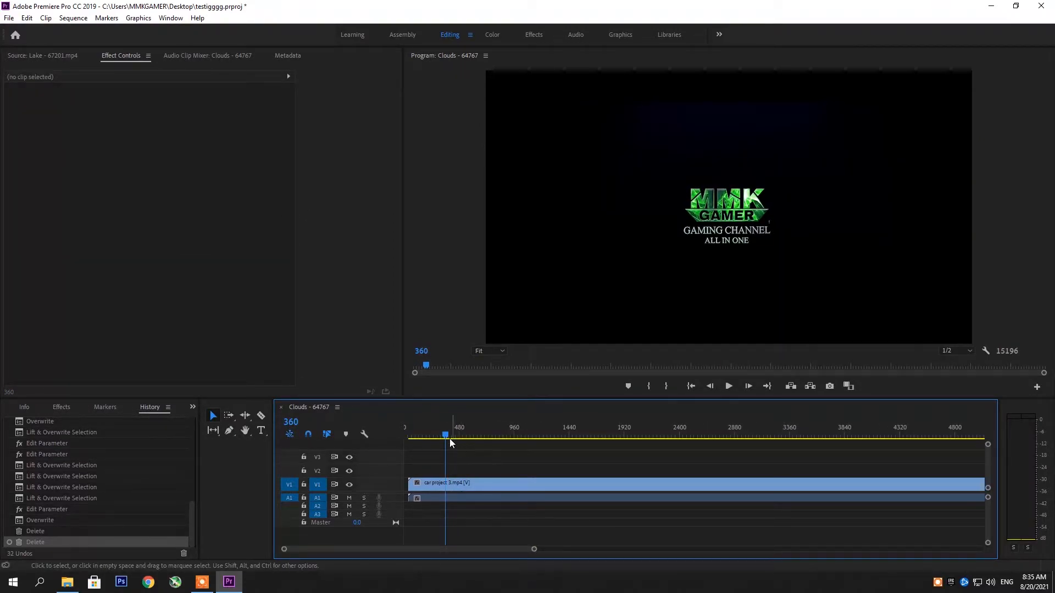
Move the playhead to frame 1053 and select the car project 3 clip to show its effect controls.
drag(450, 438, 525, 438)
click(517, 497)
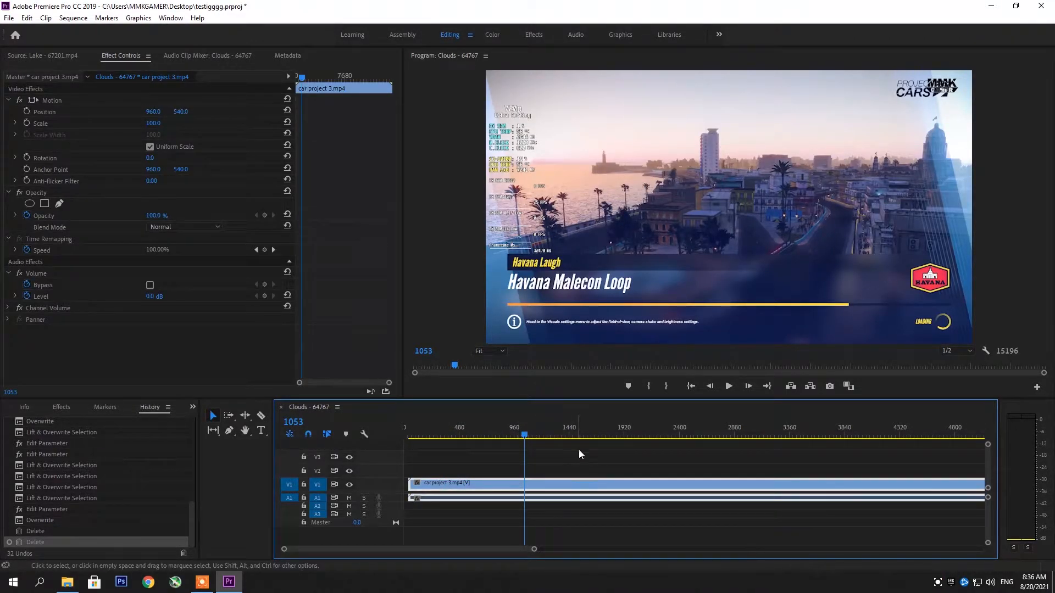
Unlink the car project 3 clip's audio from its video and set the audio clip's volume level to 5.9 dB.
right_click(544, 488)
click(566, 218)
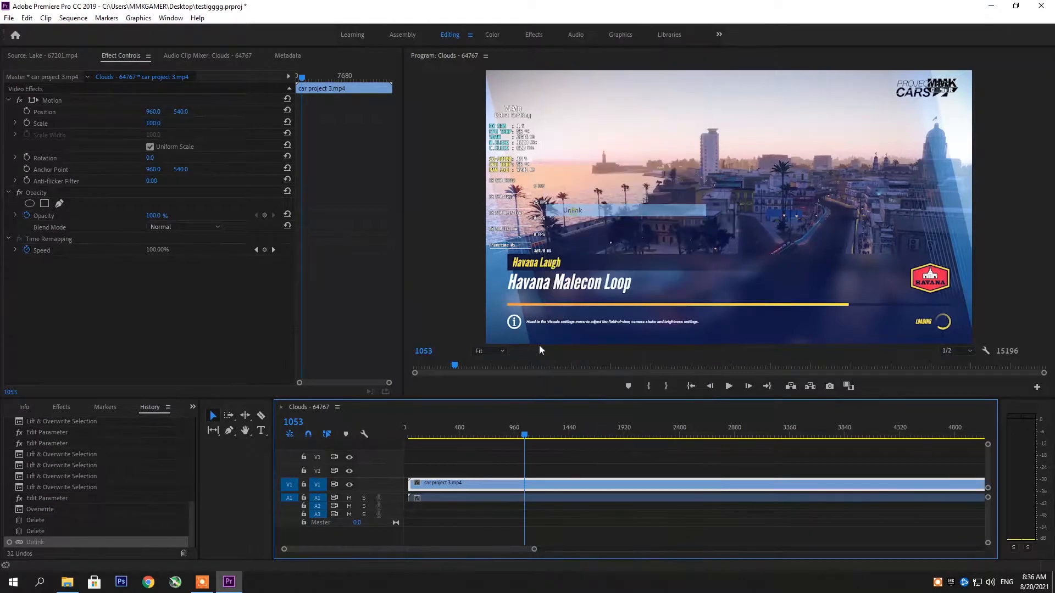
click(527, 498)
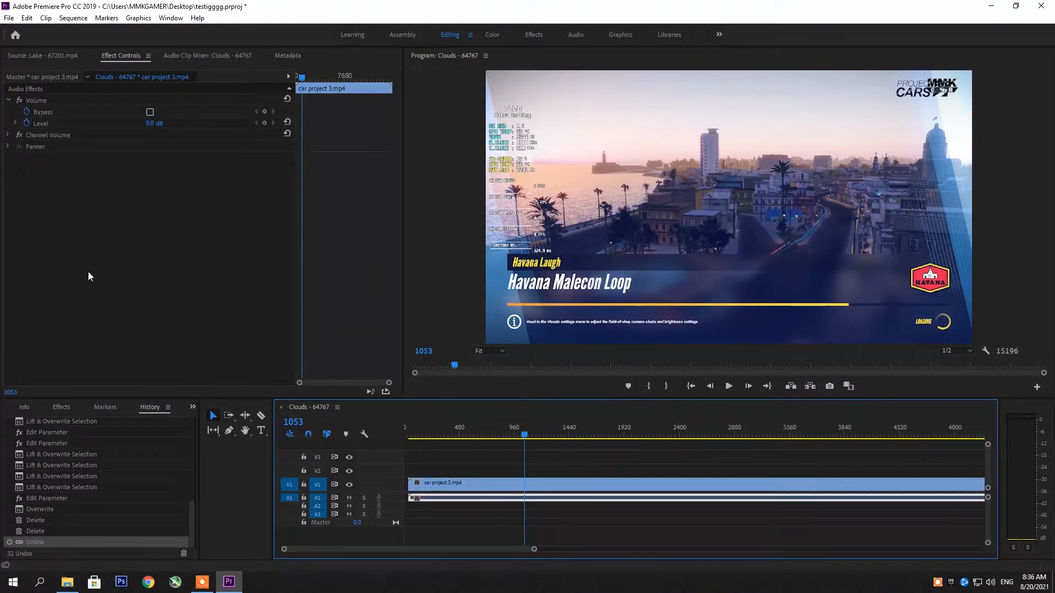
drag(153, 124, 212, 125)
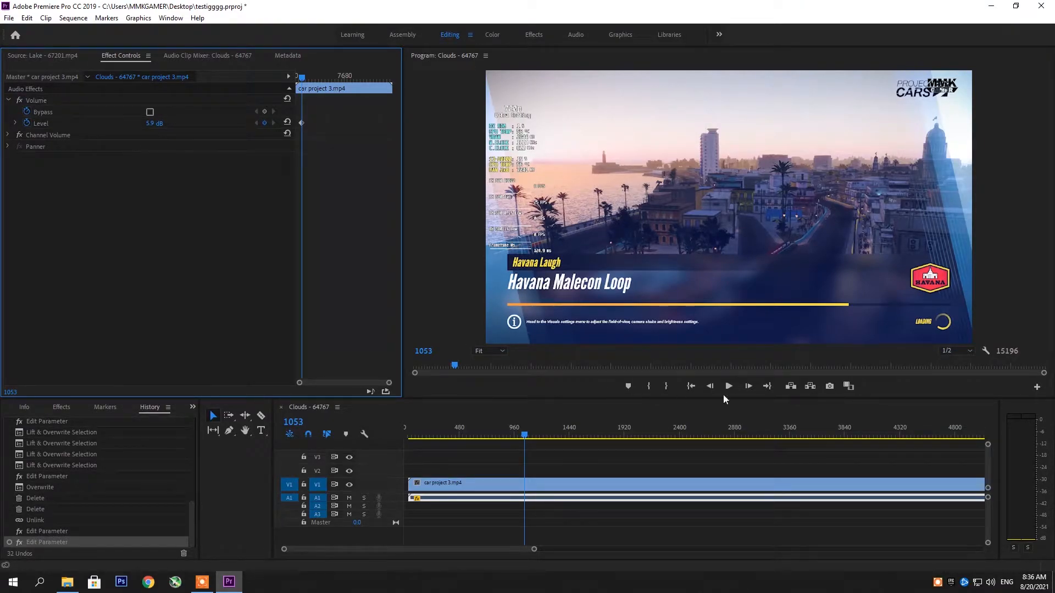
click(937, 583)
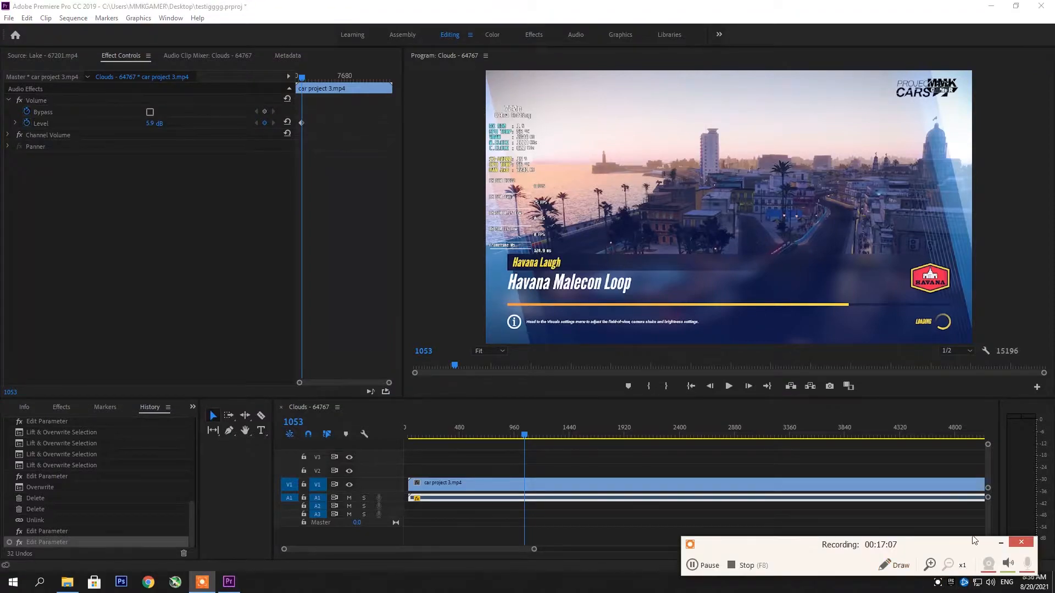
click(1000, 543)
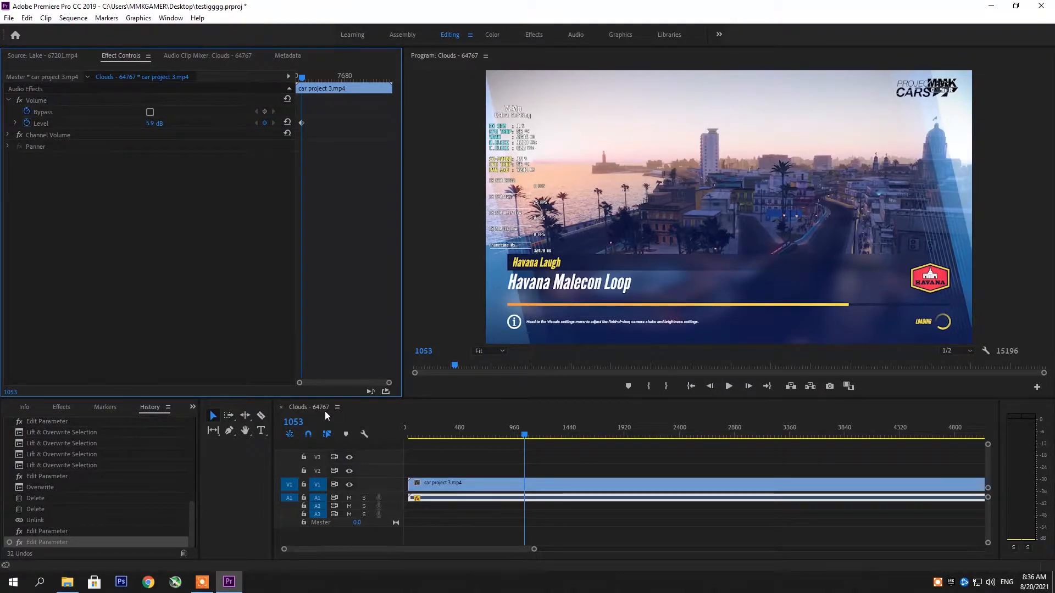
click(201, 582)
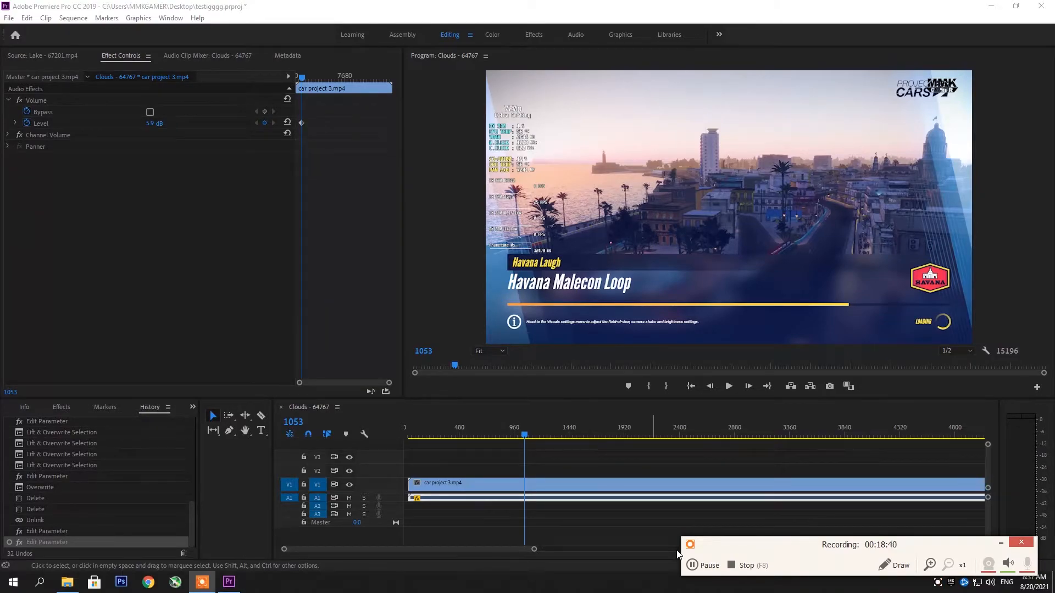
click(748, 565)
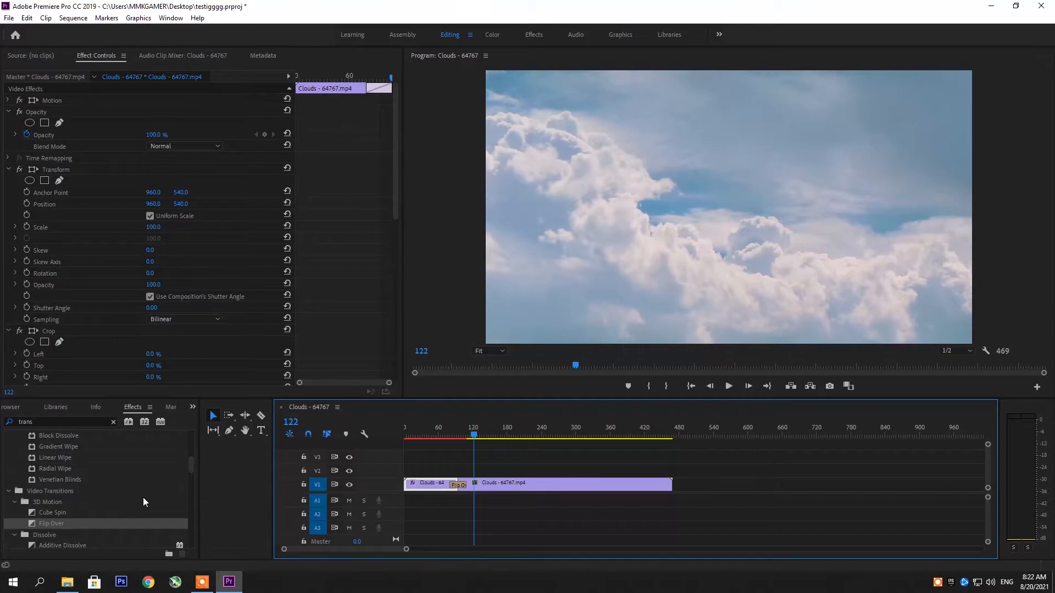
Apply the Additive Dissolve transition at the cut between the two Clouds clips on V1 and play through it.
scroll(138, 492, down, 5)
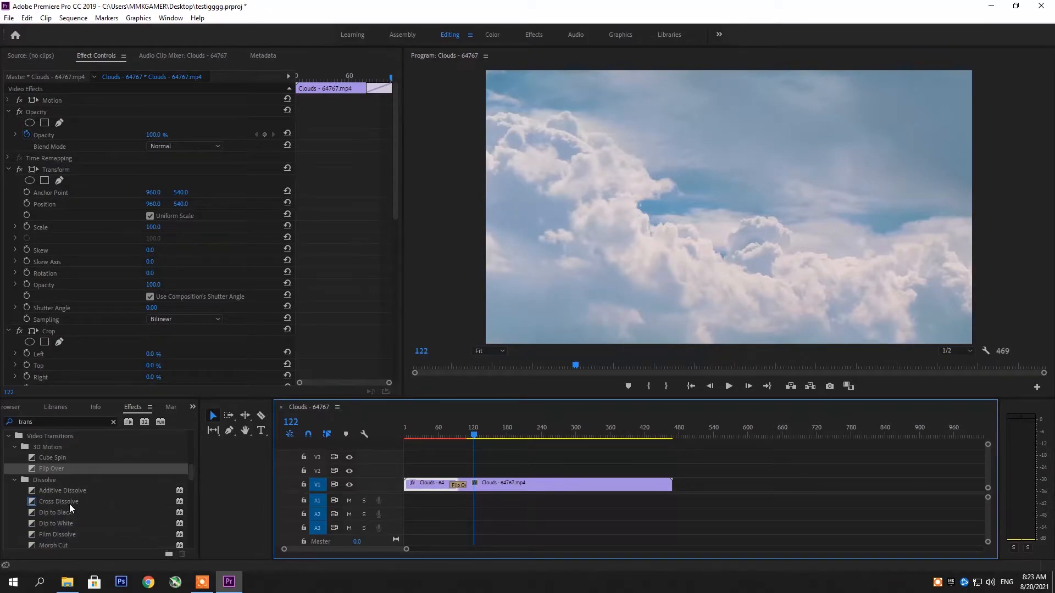
drag(58, 492, 464, 494)
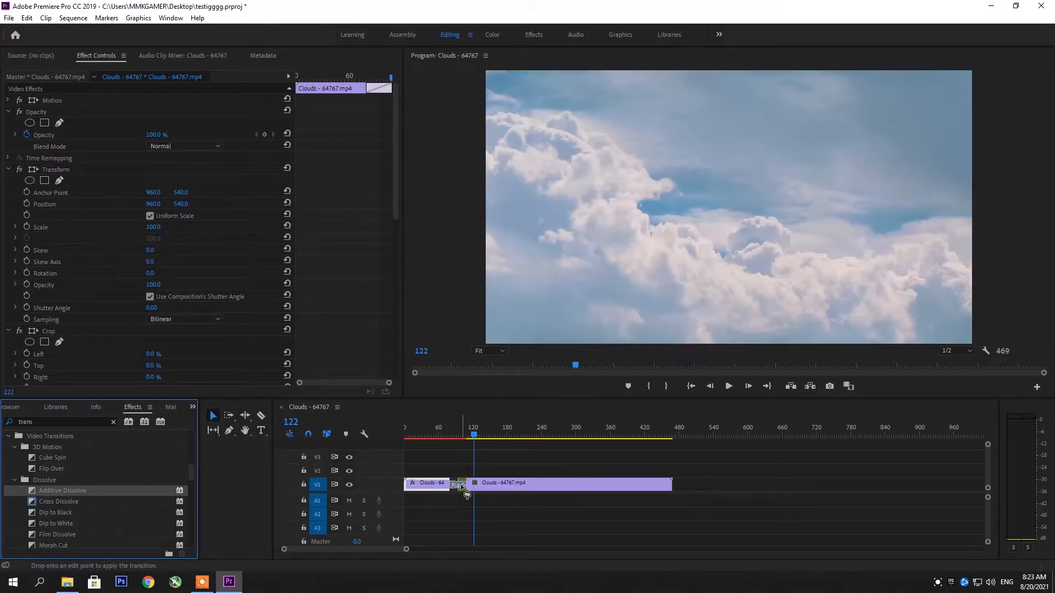
click(446, 434)
key(space)
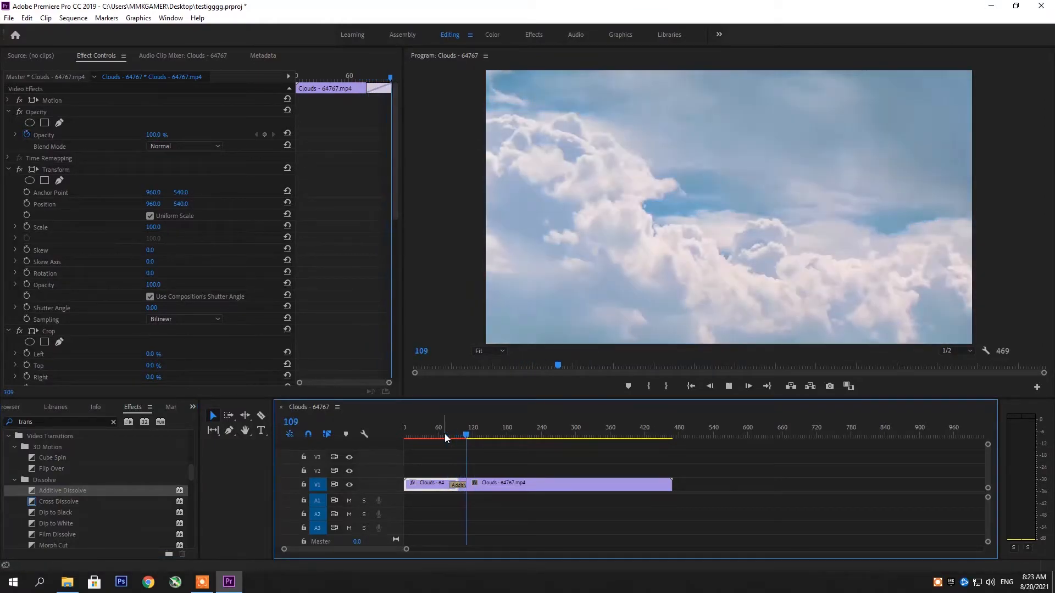
Put the Cross Dissolve transition on the cut between the two Clouds clips and play through it.
drag(59, 501, 441, 492)
click(440, 430)
key(space)
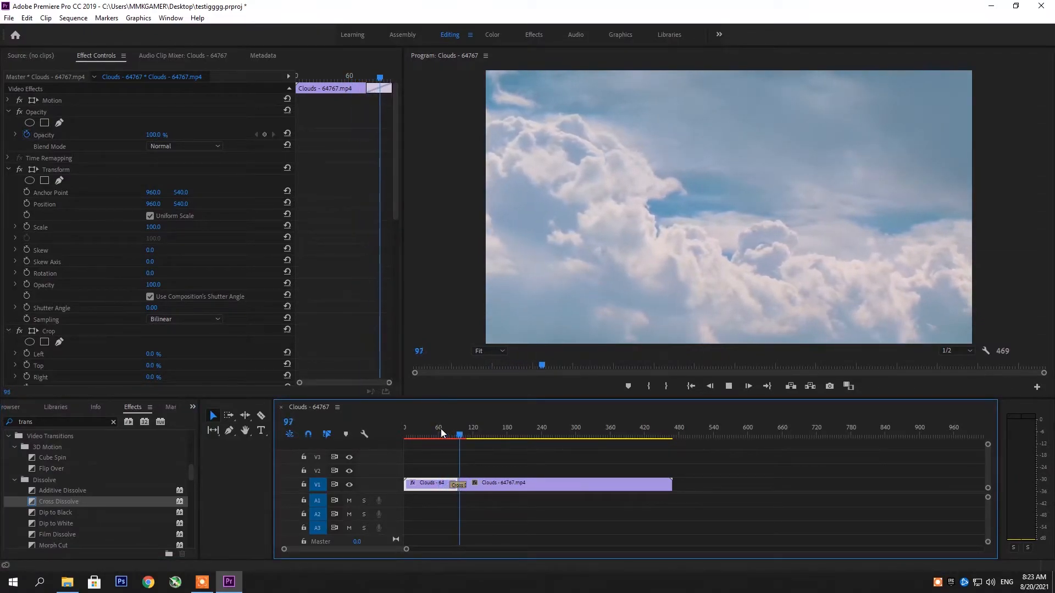
key(space)
Swap the transition between the Clouds clips for Dip to Black and preview it from frame 68.
drag(59, 514, 453, 483)
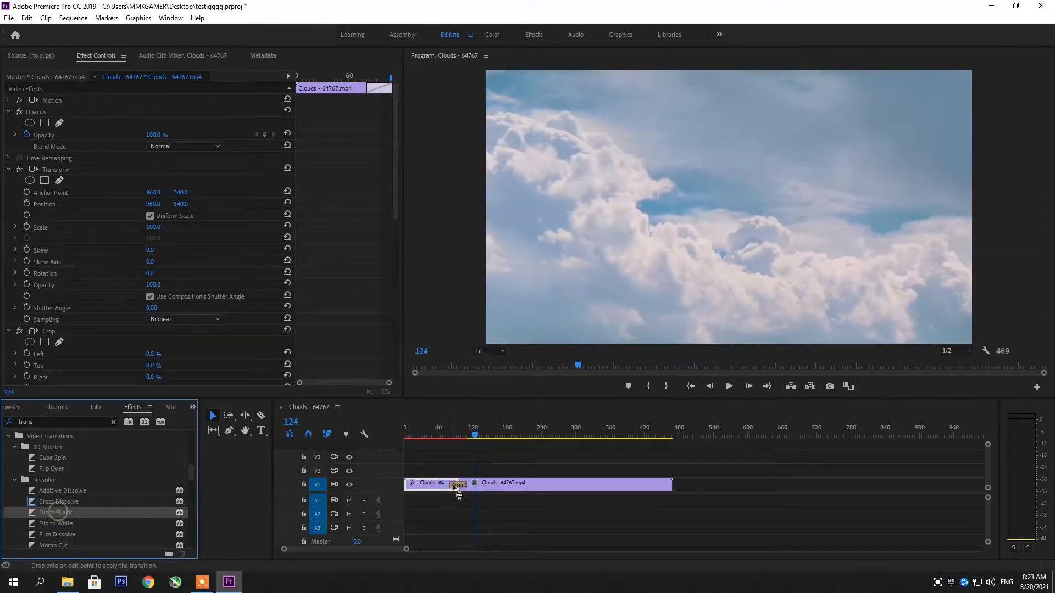
click(446, 436)
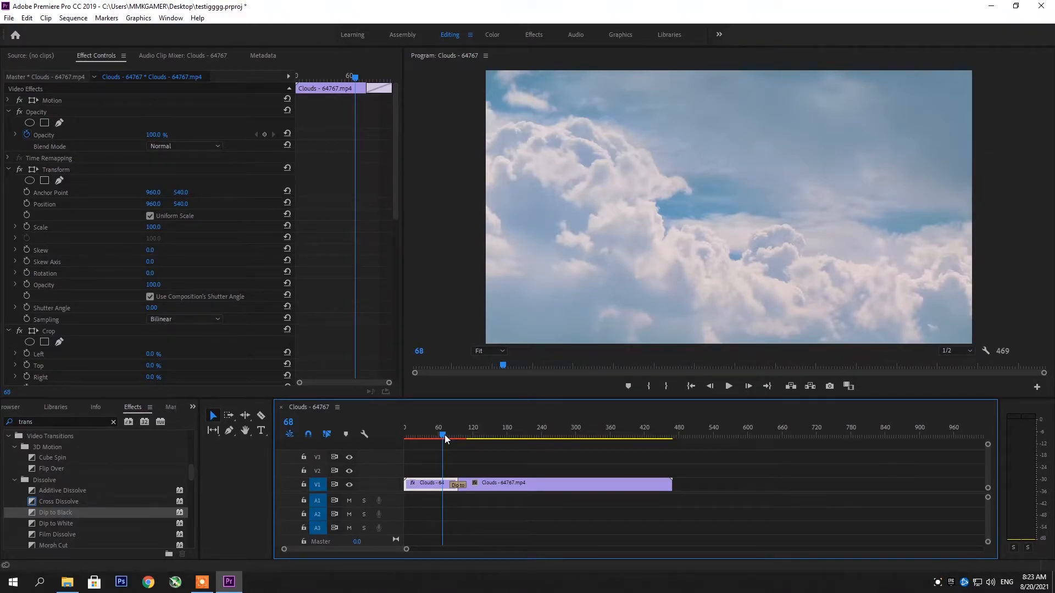
key(space)
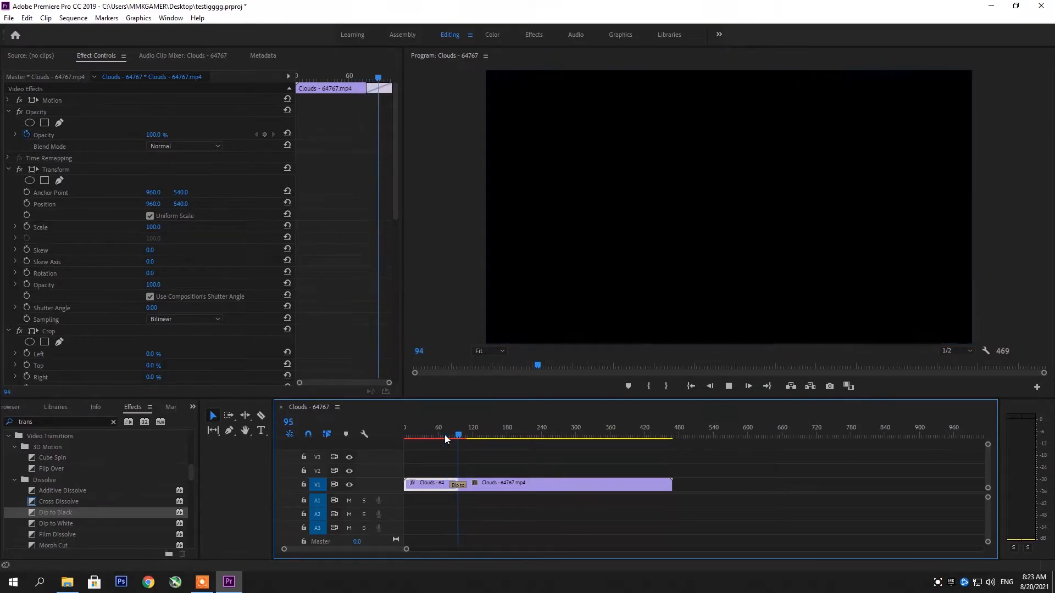
key(space)
Apply Dip to White to the cut between the Clouds clips and preview the fade.
click(58, 523)
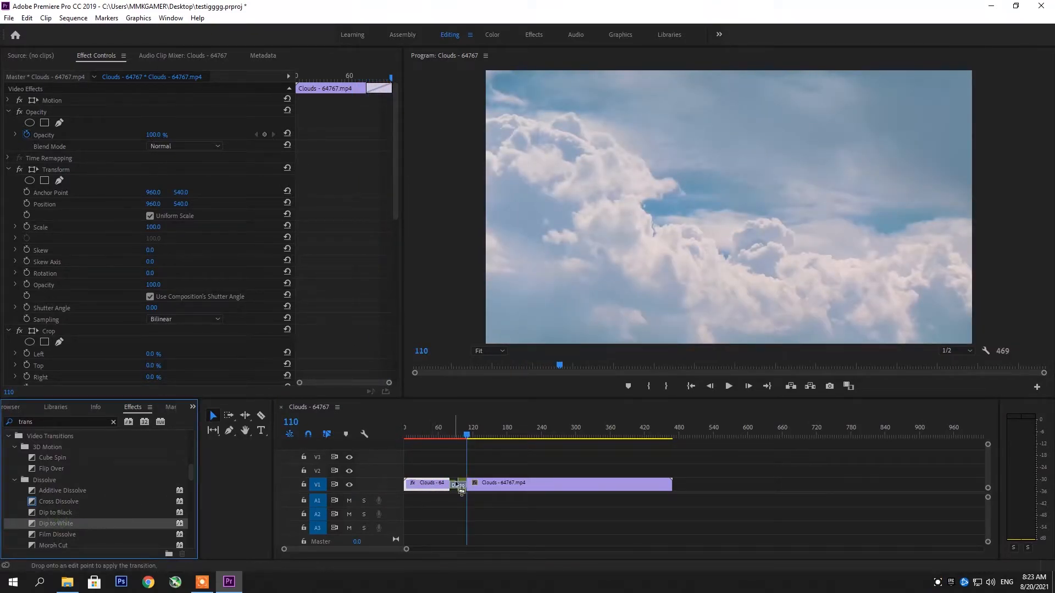
click(446, 435)
key(space)
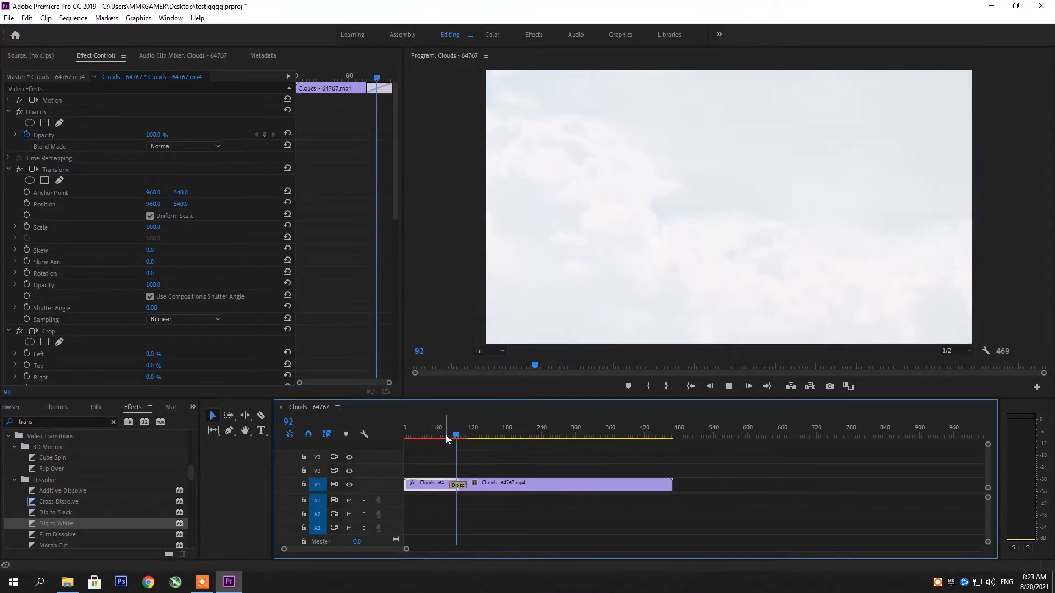
key(space)
Change the transition between the Clouds clips to Film Dissolve and play it from frame 80.
drag(57, 534, 457, 484)
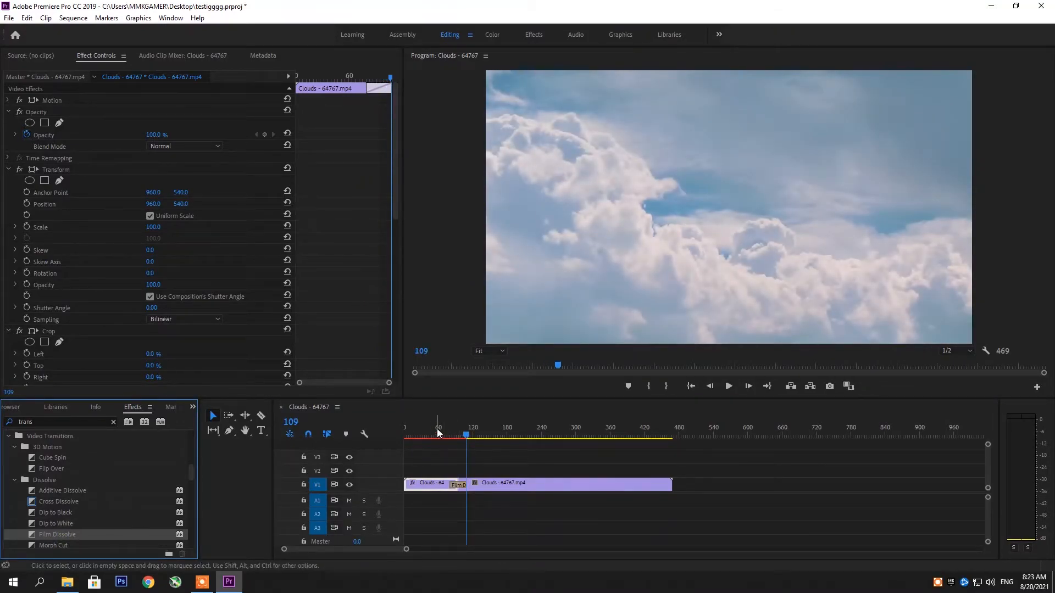
click(449, 436)
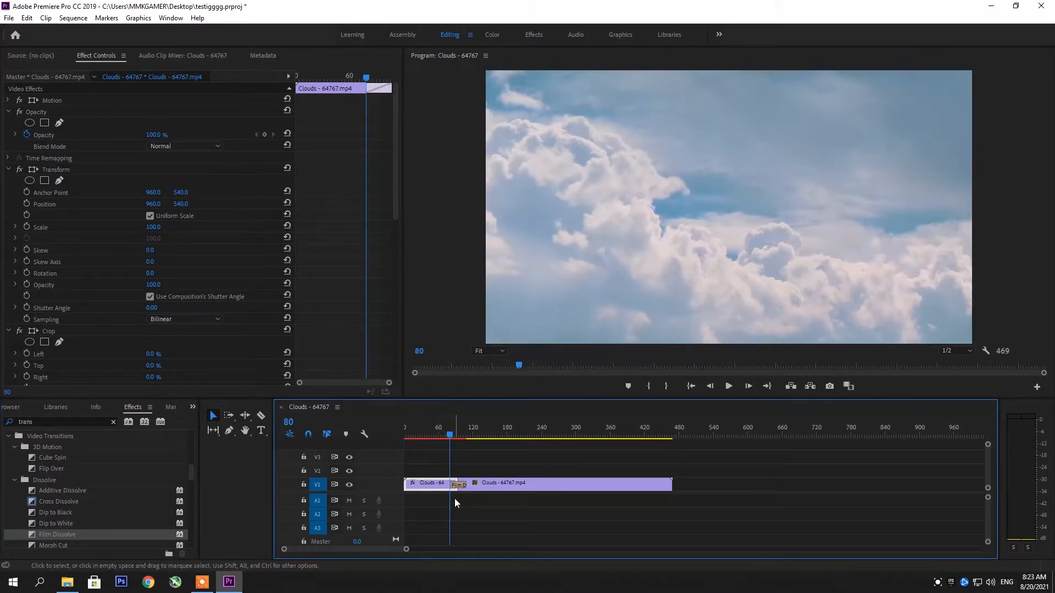
key(space)
Apply the Morph Cut transition between the two Clouds clips on V1 and play through it.
key(space)
scroll(130, 527, down, 2)
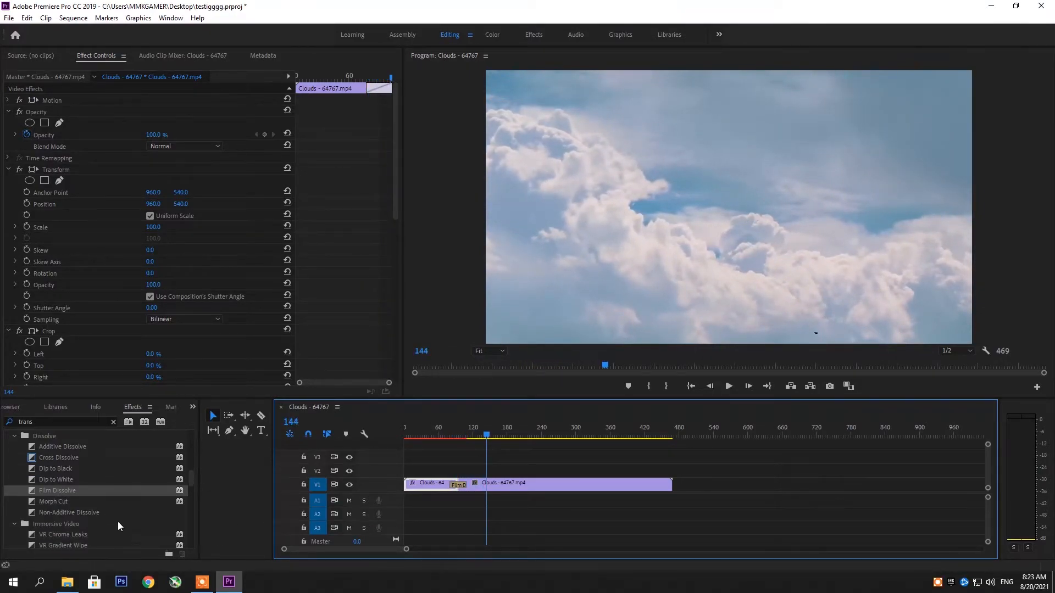
drag(54, 502, 458, 485)
click(444, 434)
key(space)
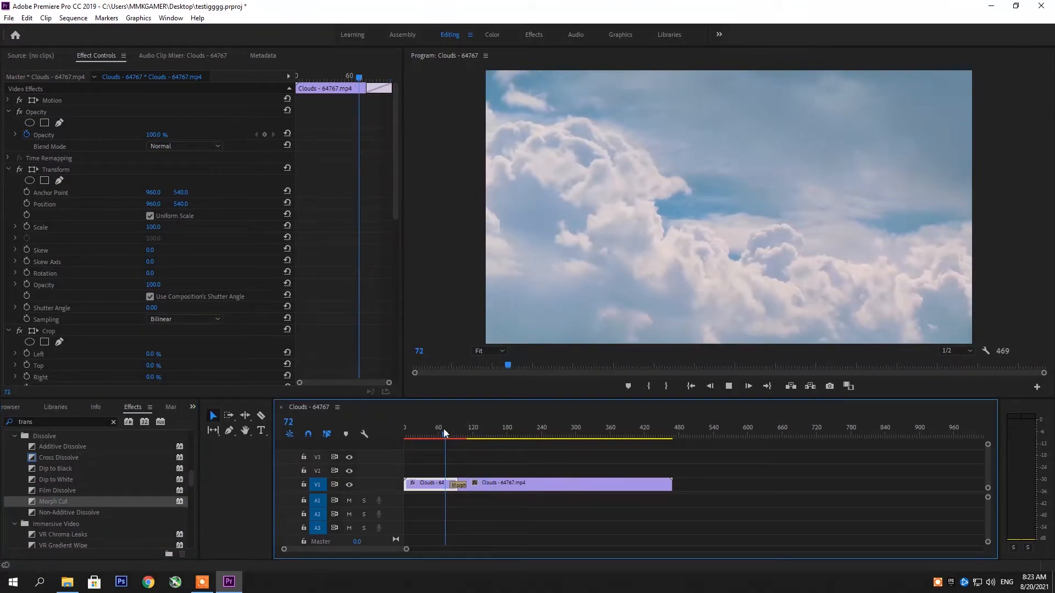
Apply Non-Additive Dissolve at the cut between the Clouds clips and play through the transition.
key(space)
drag(88, 513, 458, 485)
click(442, 432)
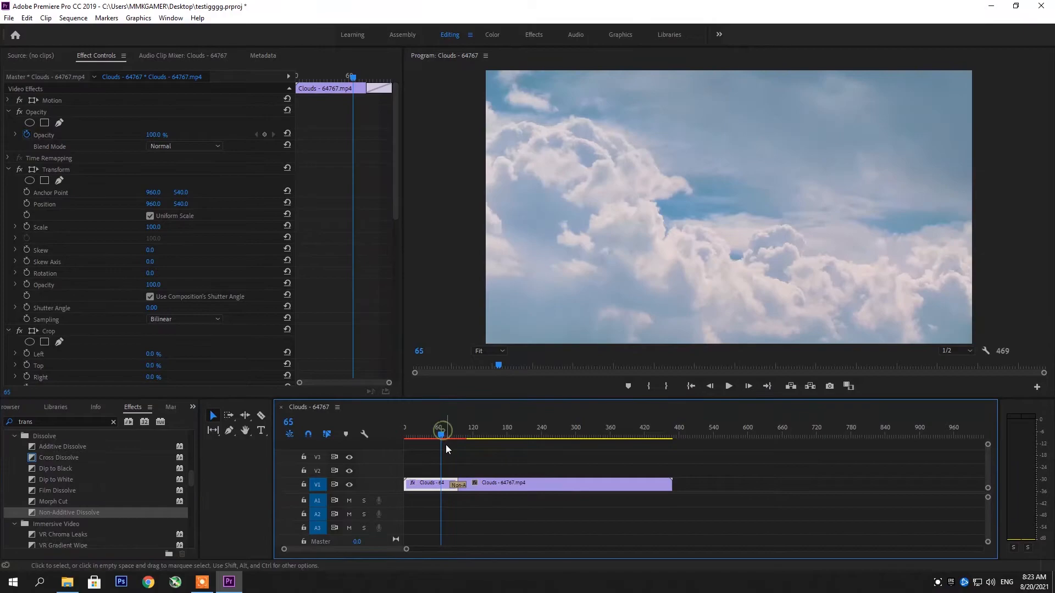
key(space)
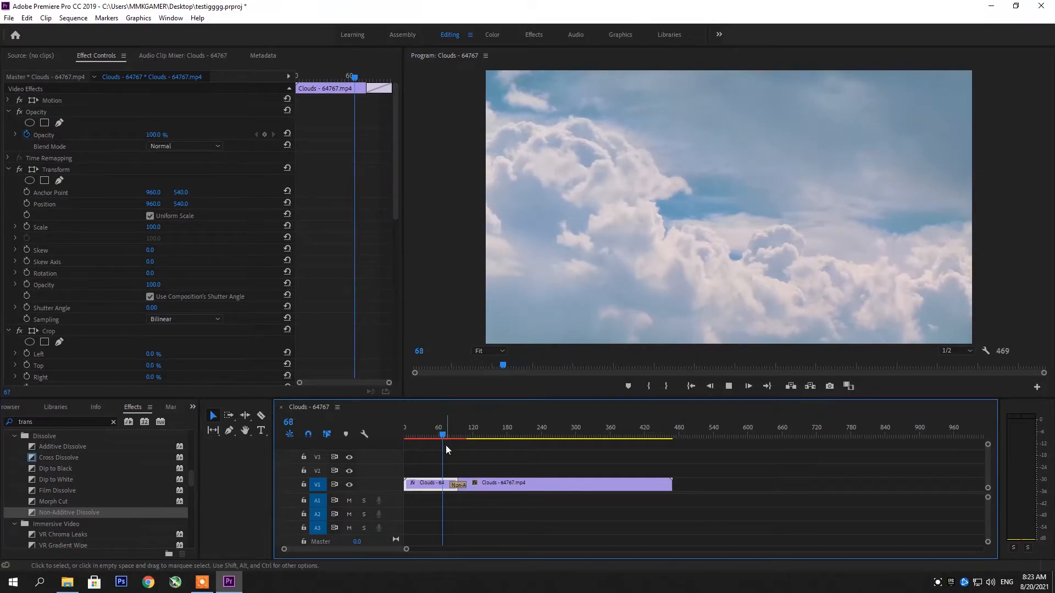
key(space)
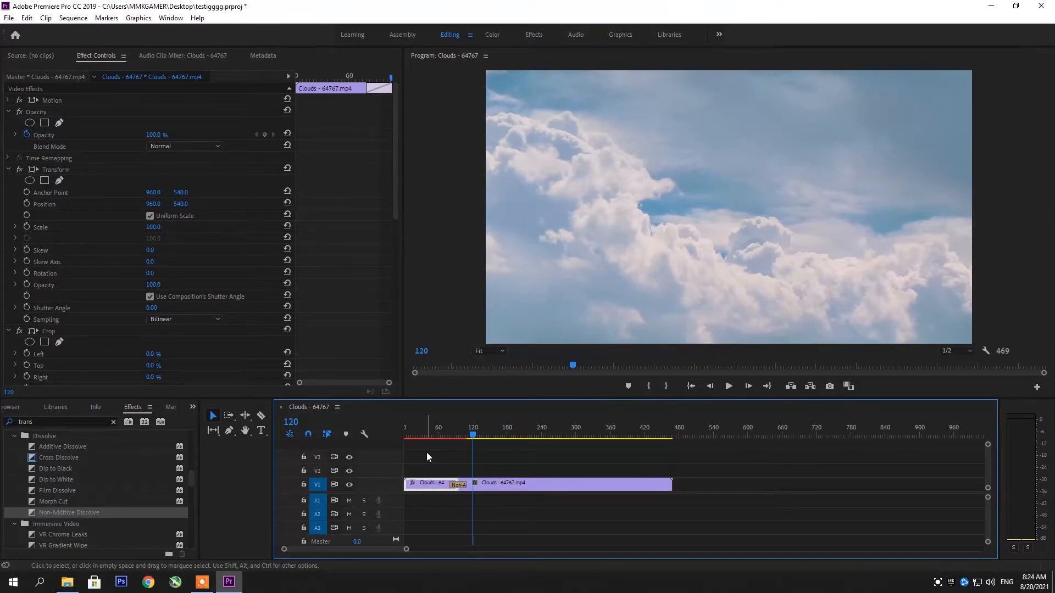
click(203, 582)
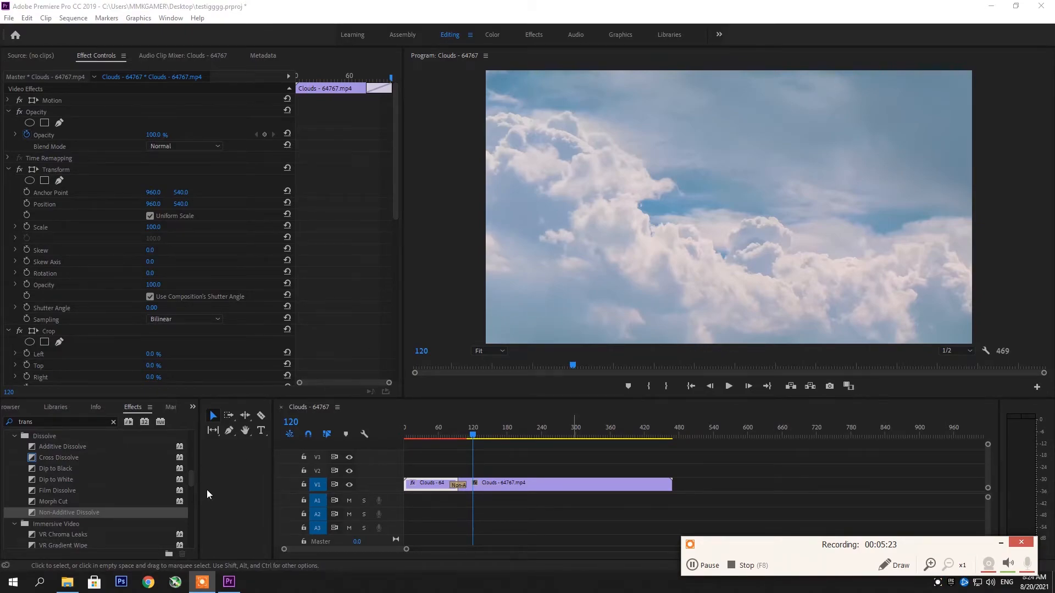
scroll(156, 506, down, 2)
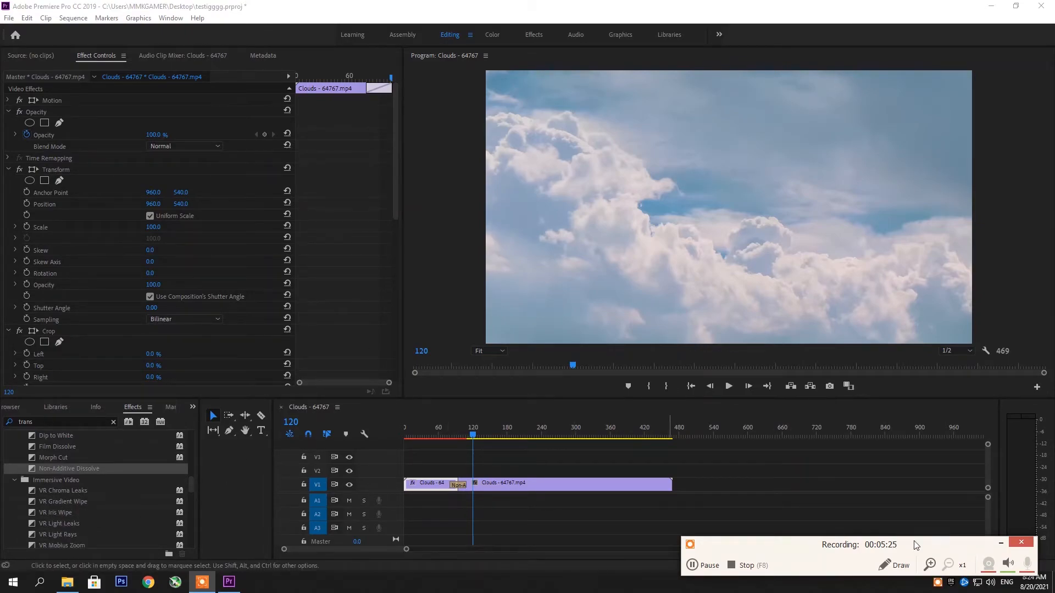
click(1002, 544)
Apply the immersive VR Chroma Leaks transition between the Clouds clips and play it.
drag(75, 495, 458, 485)
click(446, 434)
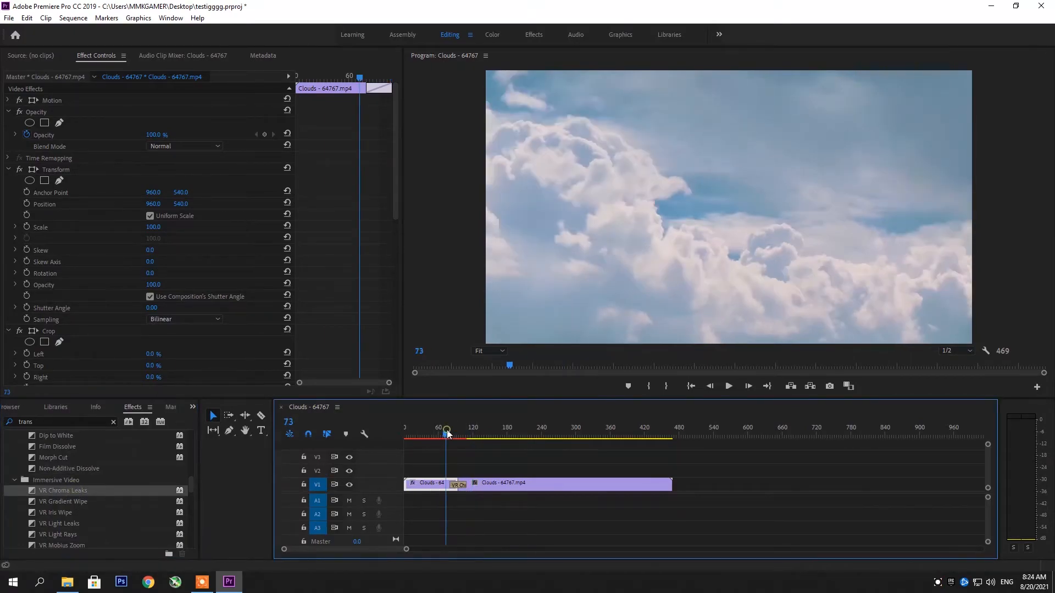
key(space)
Replace the transition at the Clouds cut with VR Gradient Wipe and preview it.
drag(75, 501, 463, 481)
click(446, 431)
key(space)
key(space)
Apply VR Iris Wipe at the cut between the Clouds clips and play it from frame 78.
drag(58, 513, 460, 485)
click(448, 437)
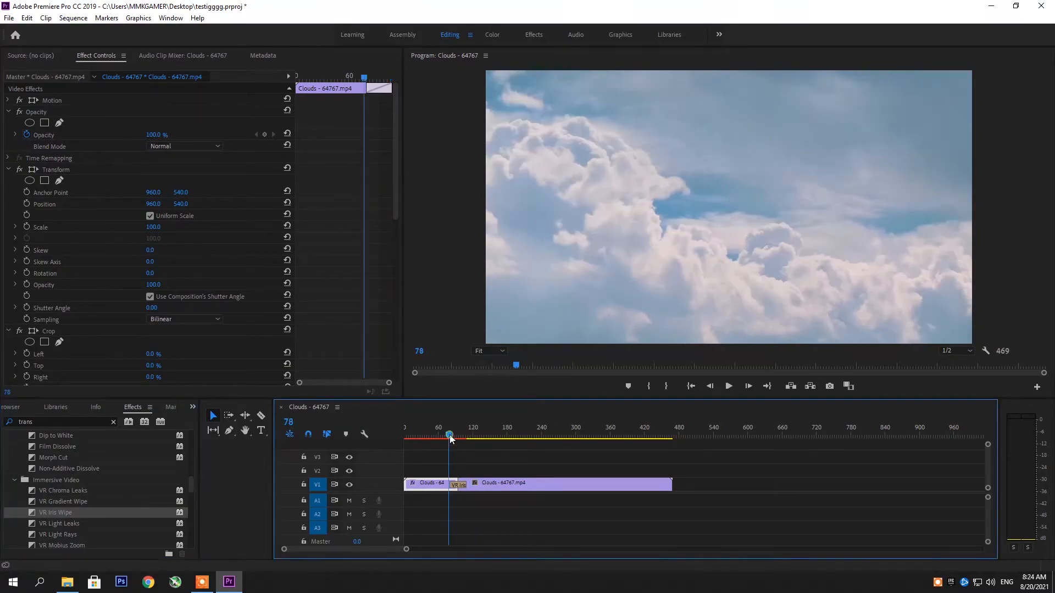
key(space)
key(space)
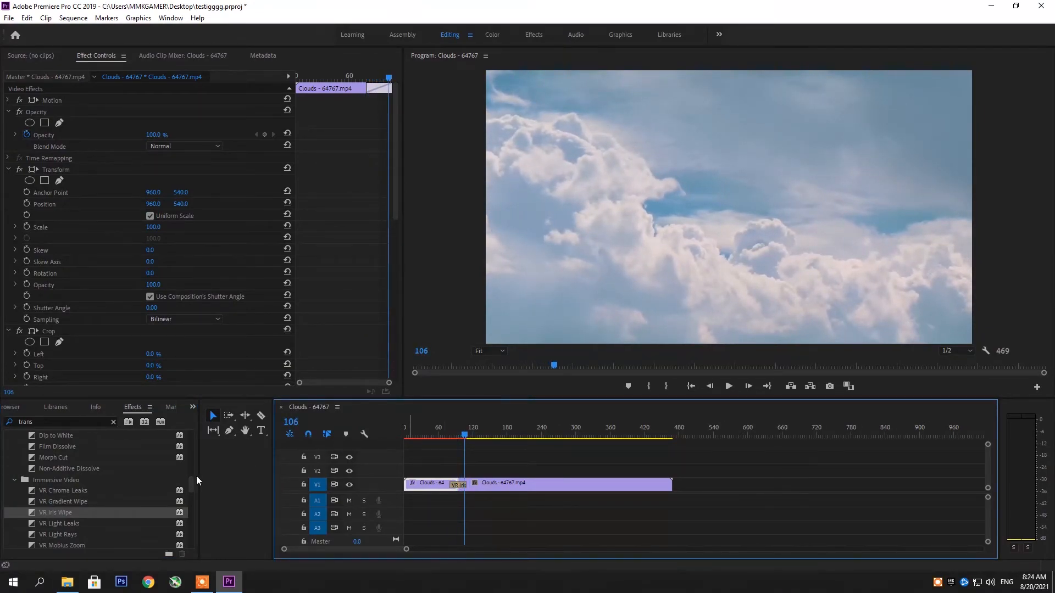
Apply the VR Light Rays transition between the two Clouds clips and preview the result.
scroll(79, 507, down, 1)
drag(61, 502, 466, 492)
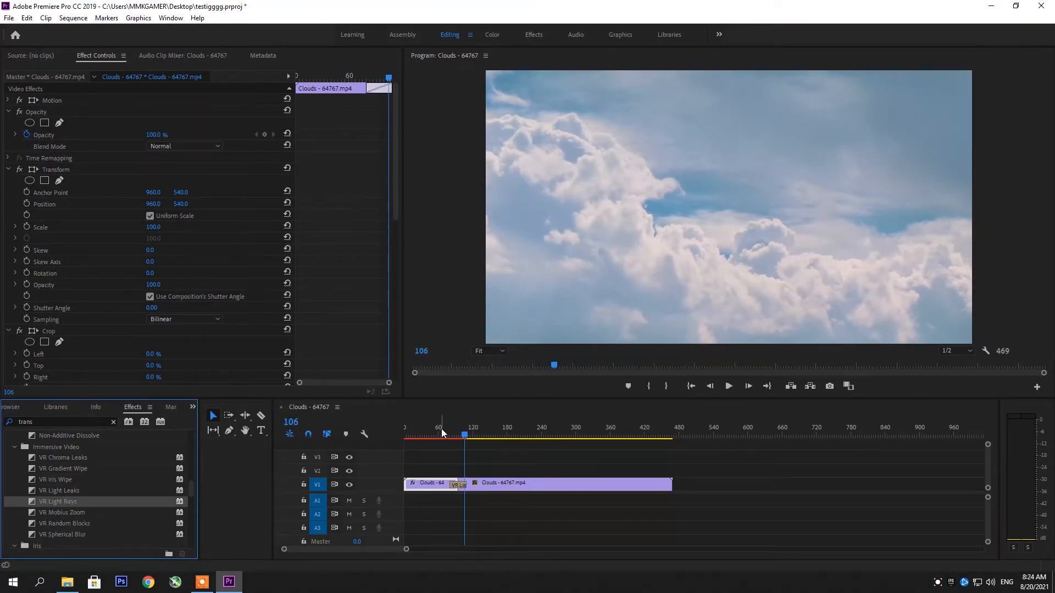
click(441, 428)
key(space)
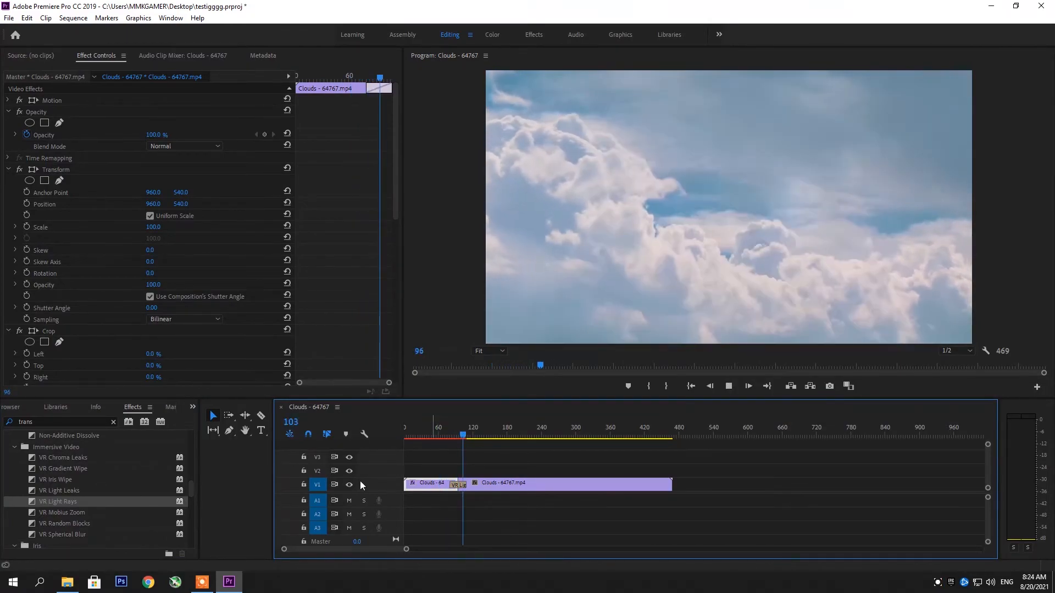
key(space)
Apply VR Mobius Zoom at the cut between the Clouds clips and play through the transition.
drag(77, 512, 466, 483)
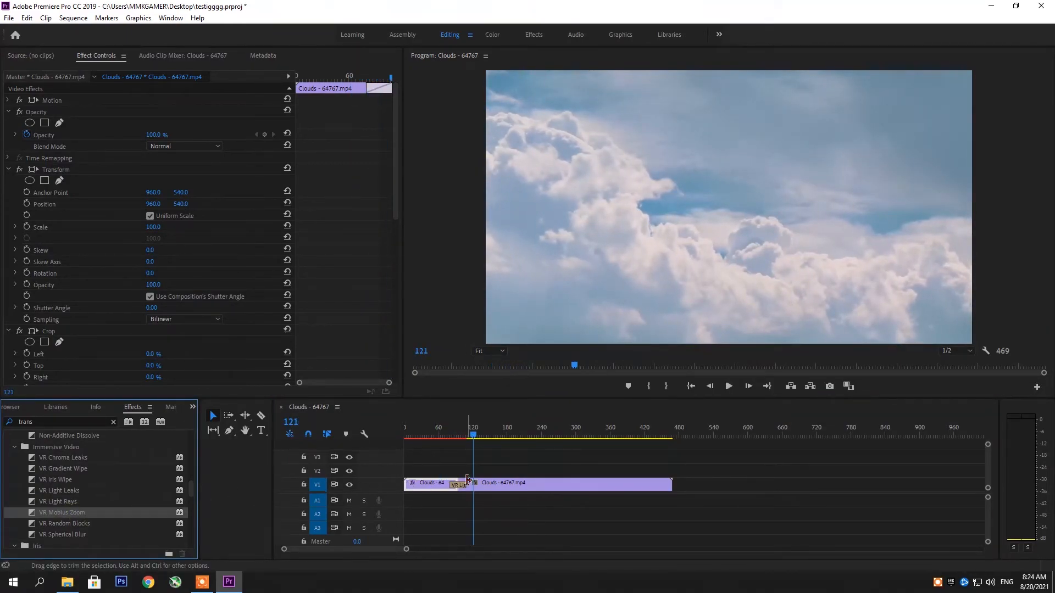
drag(71, 513, 458, 485)
click(436, 432)
key(space)
key(space)
Apply the Push slide transition between the two Clouds clips on V1 and play through it.
scroll(104, 516, down, 4)
scroll(103, 516, down, 4)
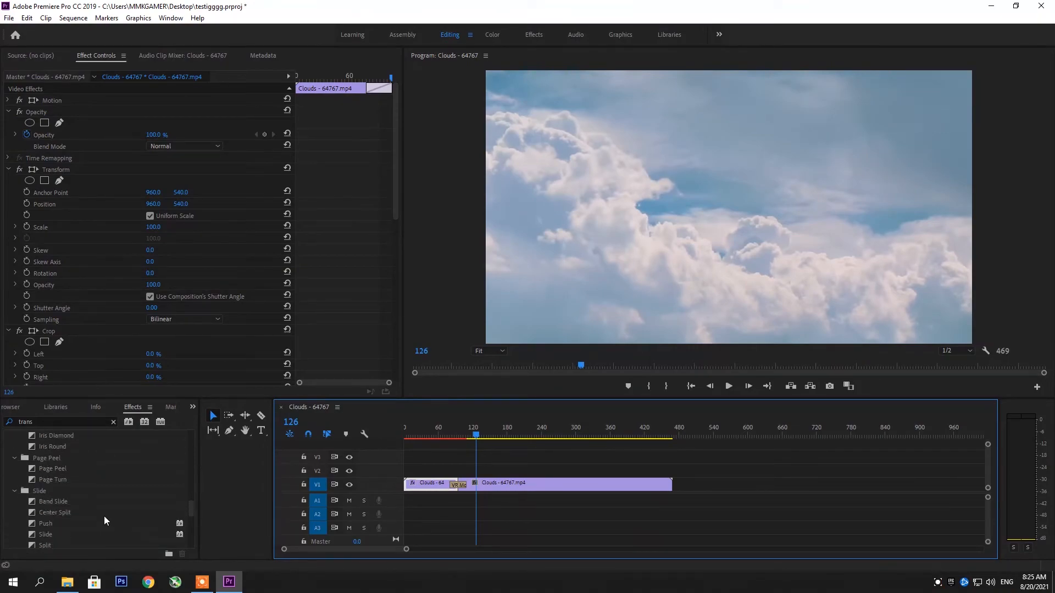
drag(51, 491, 458, 485)
click(447, 428)
key(space)
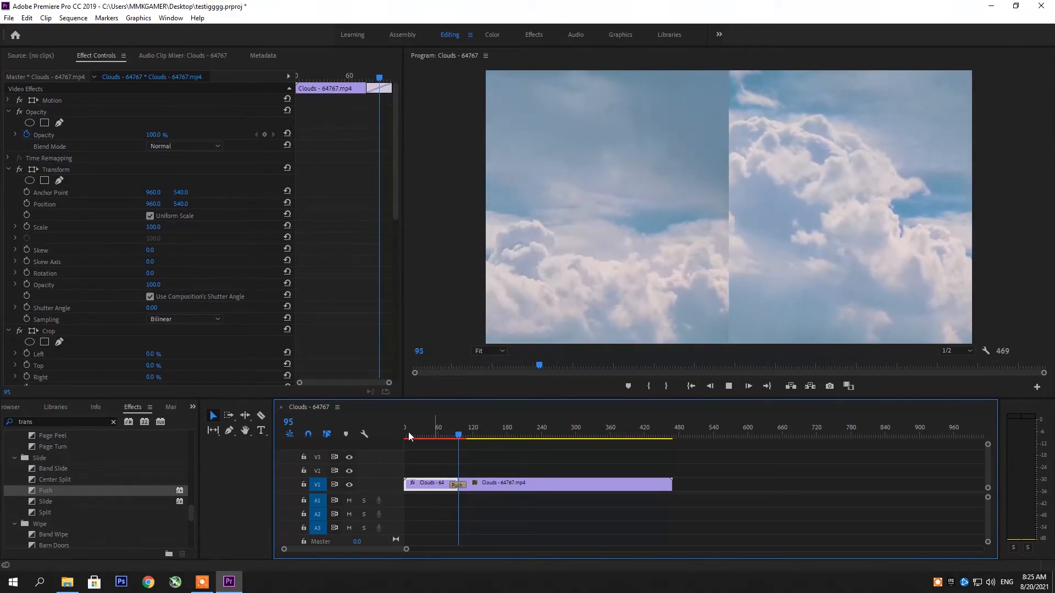
key(space)
Change the transition at the Clouds cut to Split and preview it.
drag(45, 512, 455, 493)
click(449, 434)
key(space)
key(space)
scroll(90, 546, down, 3)
scroll(104, 522, down, 2)
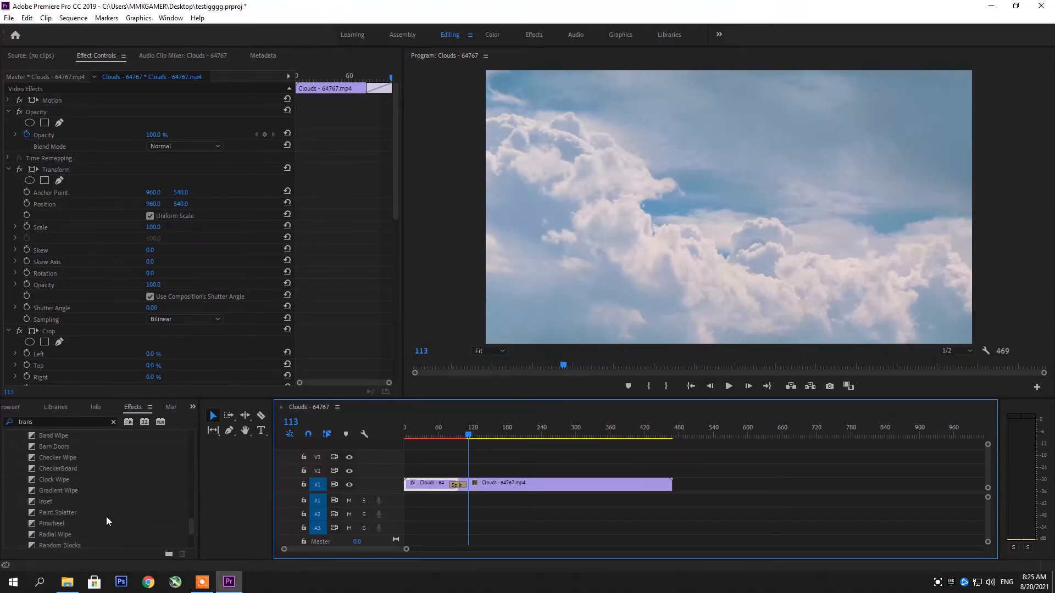
click(202, 584)
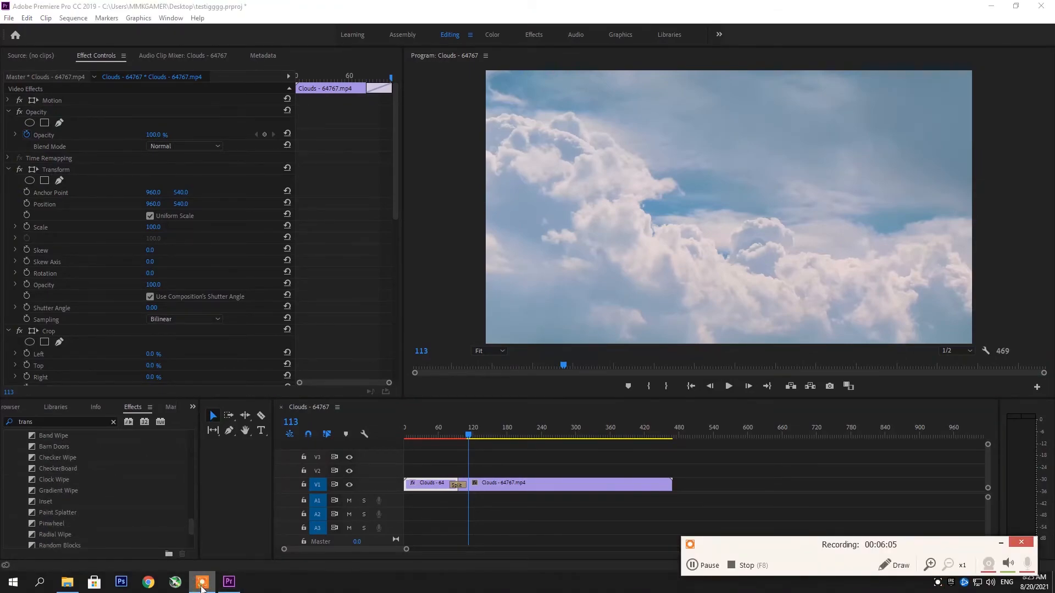
click(1002, 544)
Apply the Cross Zoom transition between the two Clouds clips on V1 and play through it.
scroll(88, 522, down, 3)
drag(55, 542, 457, 485)
click(440, 435)
click(729, 387)
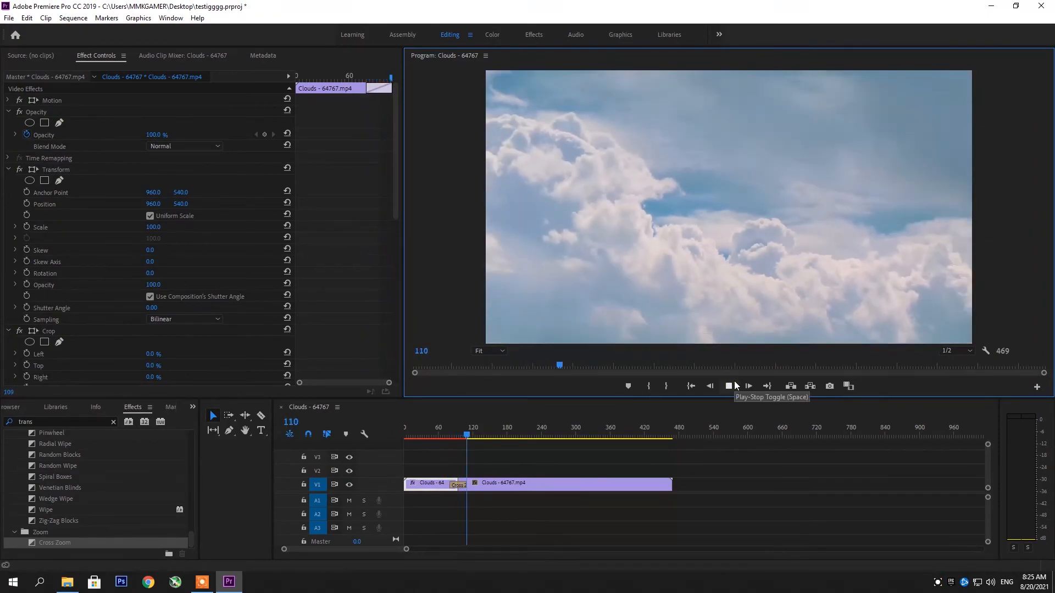
click(734, 381)
scroll(164, 467, up, 10)
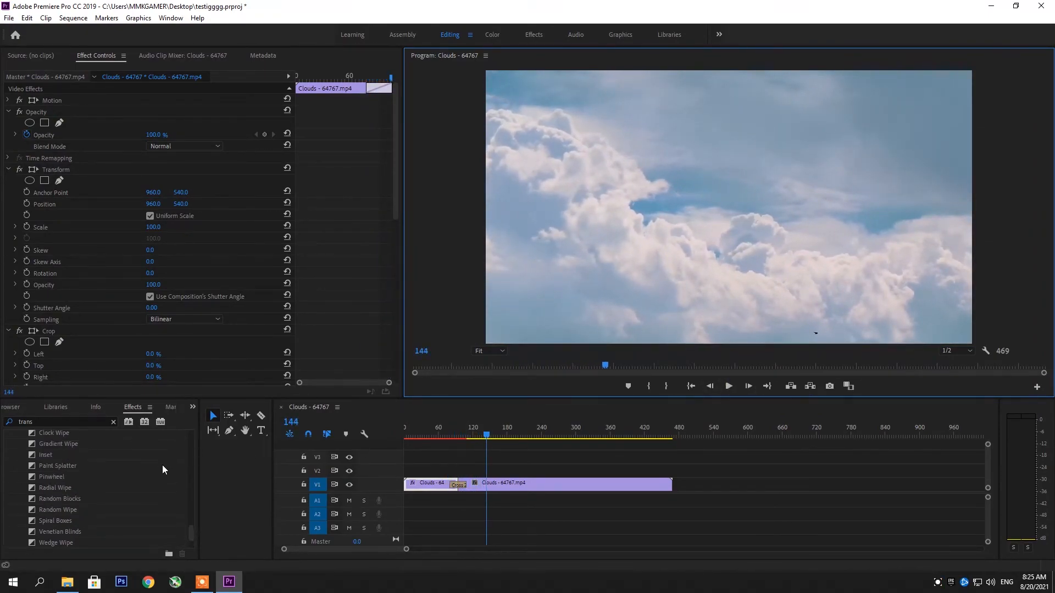
scroll(167, 470, up, 10)
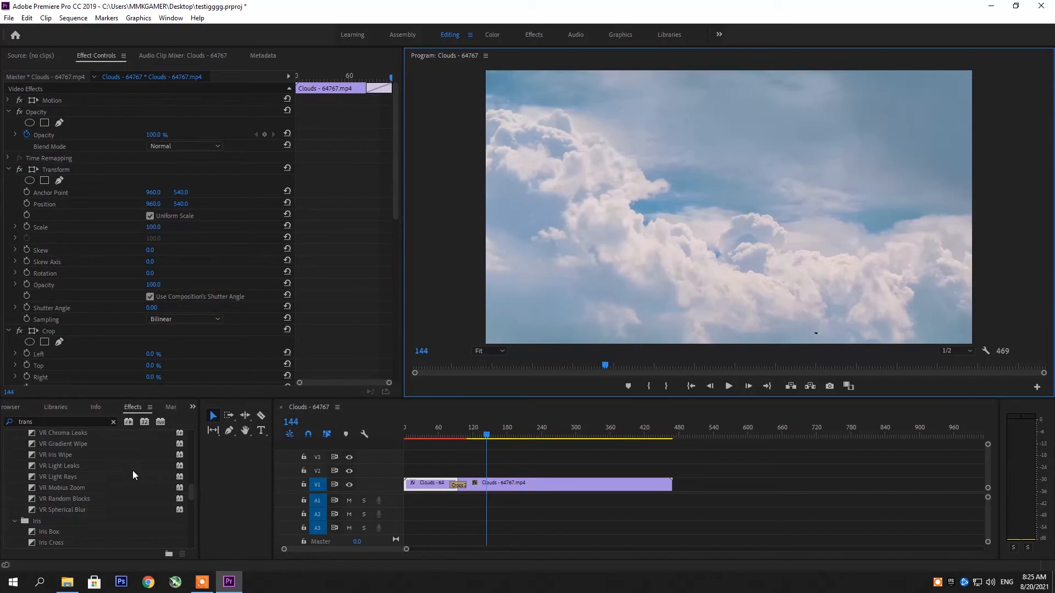
scroll(126, 511, up, 5)
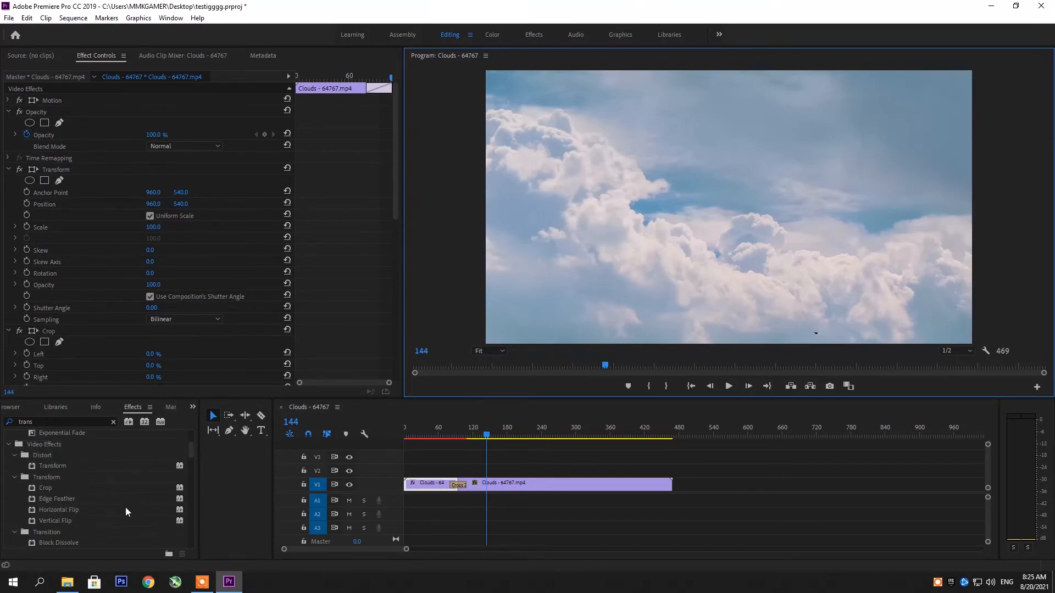